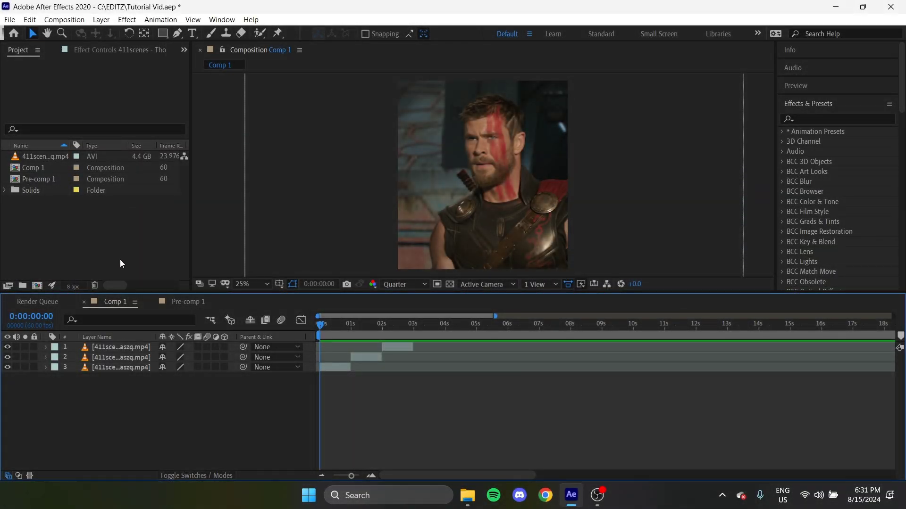
# Review Comp 1's composition settings, focusing on its frame rate.
pyautogui.rightClick(121, 302)
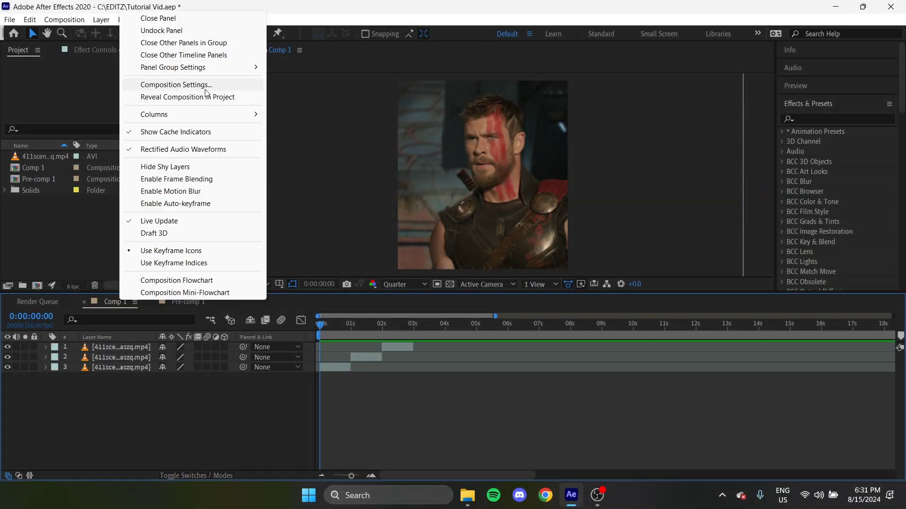
pyautogui.click(176, 84)
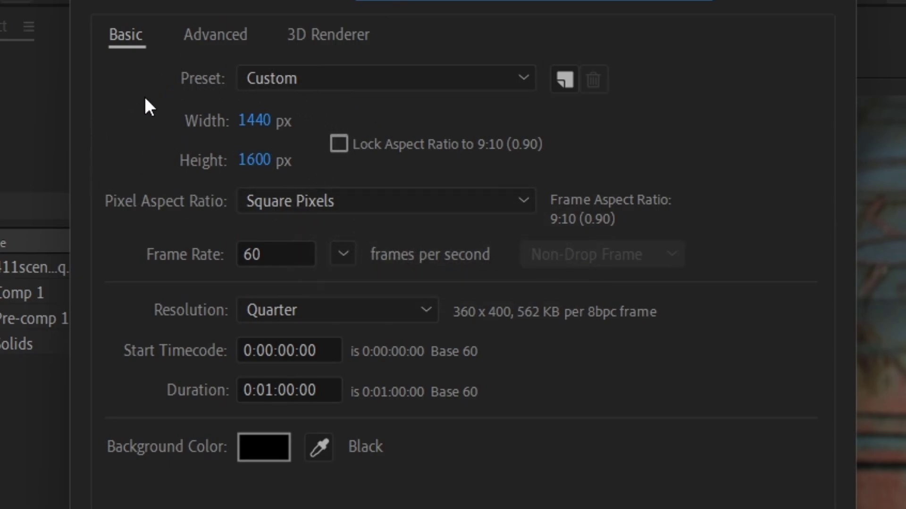
pyautogui.click(302, 255)
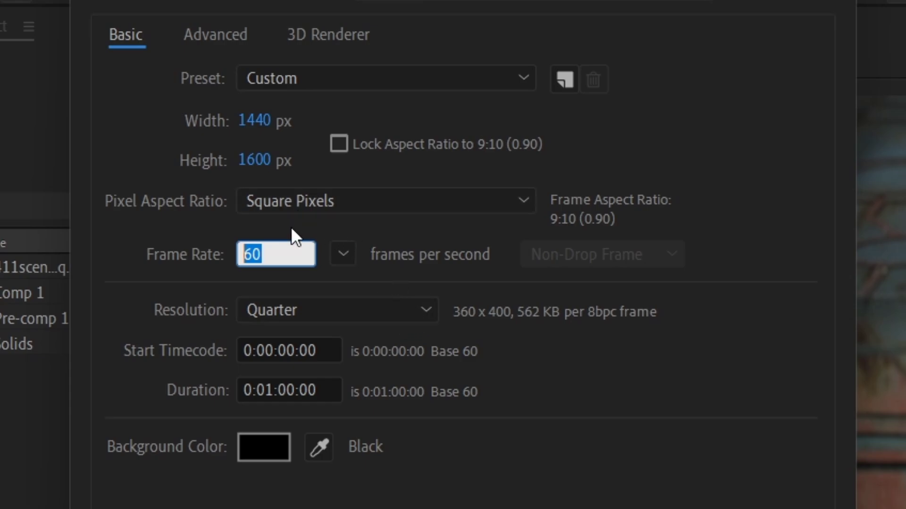
pyautogui.click(295, 250)
pyautogui.moveTo(295, 250); pyautogui.dragTo(161, 273)
pyautogui.press('Return')
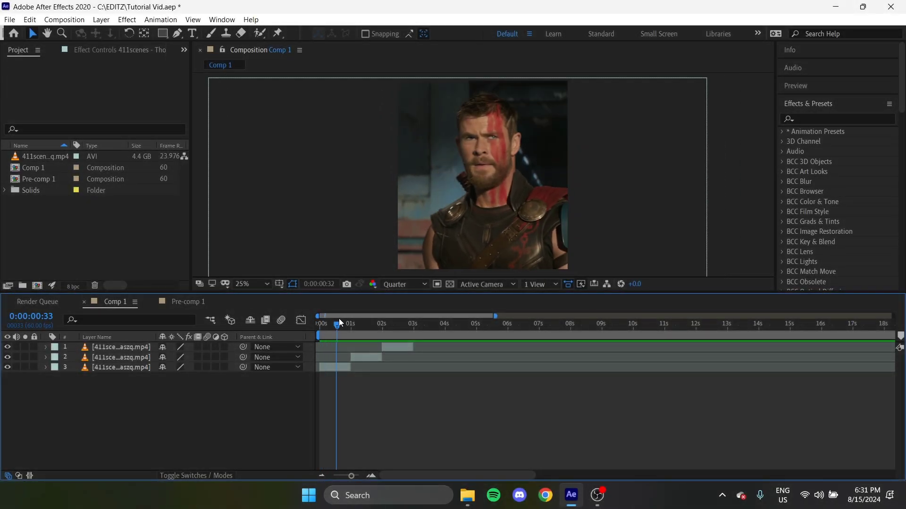
# Play back Comp 1 from its first frame to review the clips' motion.
pyautogui.moveTo(338, 322); pyautogui.dragTo(317, 322)
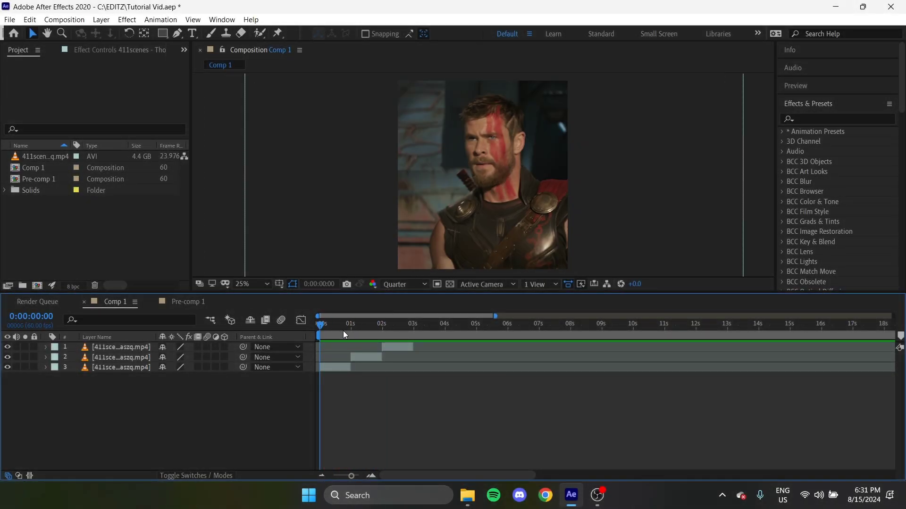
pyautogui.press('space')
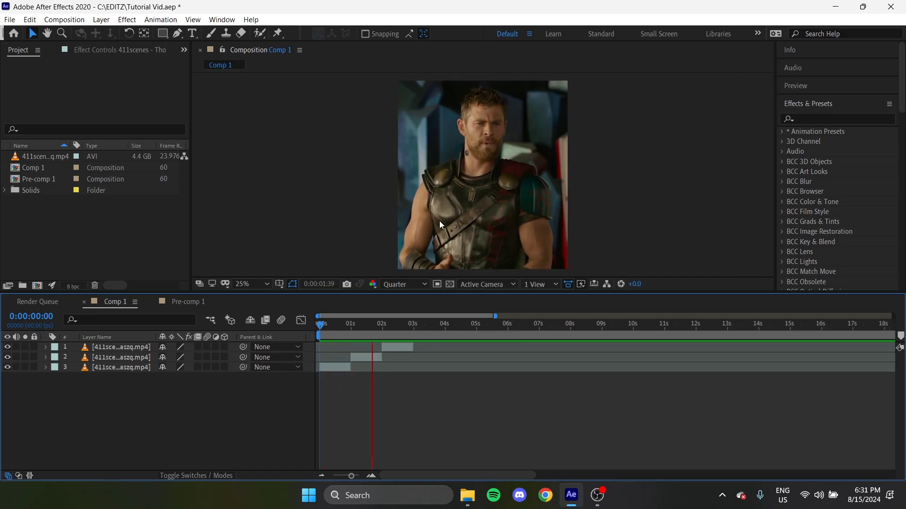
pyautogui.press('space')
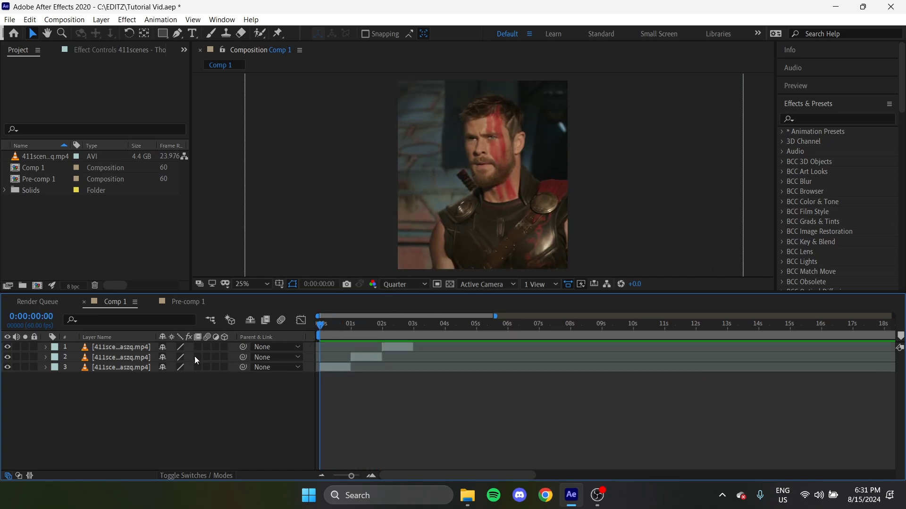
# Enable motion blur and Pixel Motion frame blending on all three clip layers.
pyautogui.hotkey('ctrl', 'a')
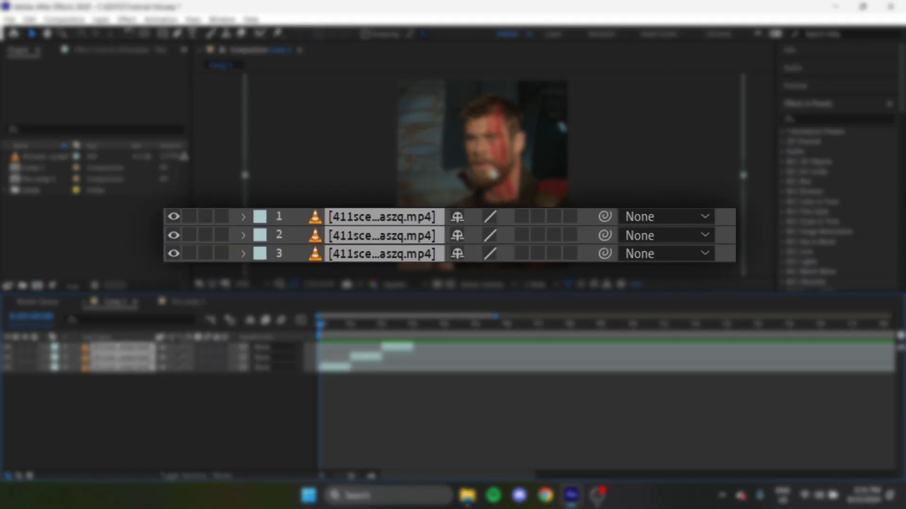
pyautogui.click(538, 225)
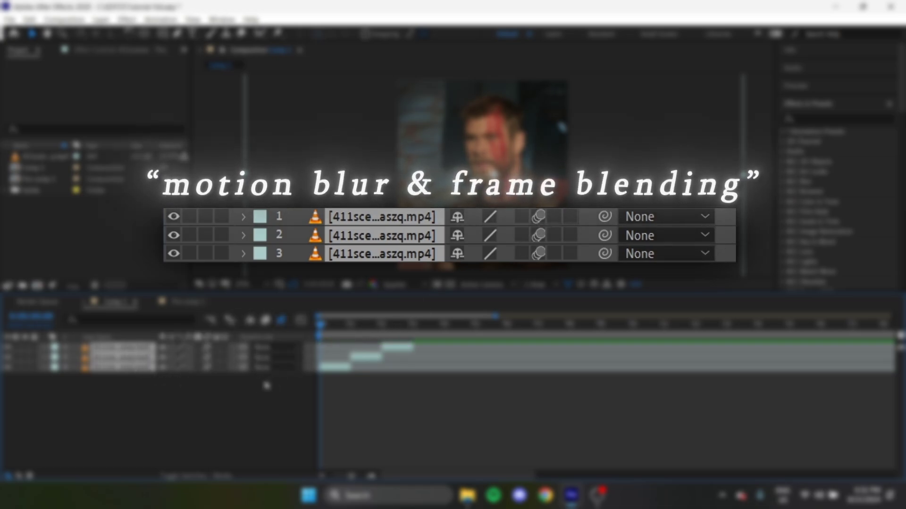
pyautogui.click(519, 215)
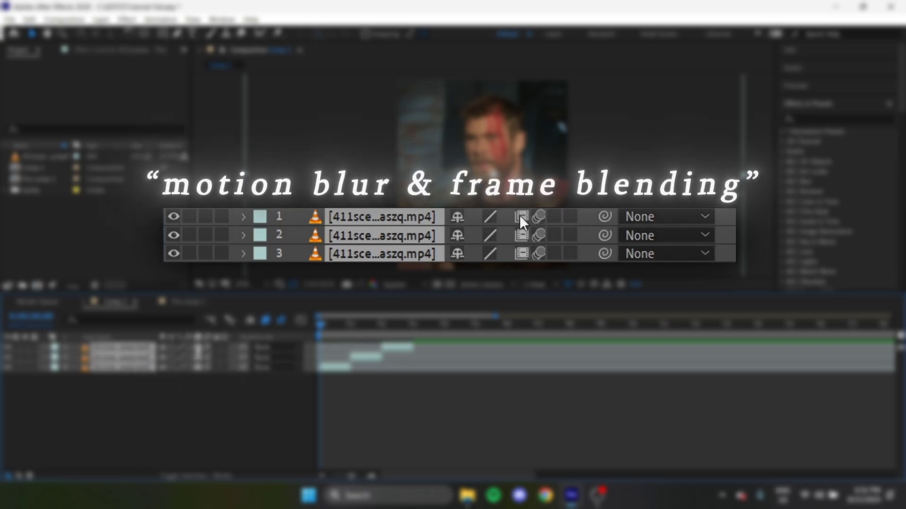
pyautogui.press('F2')
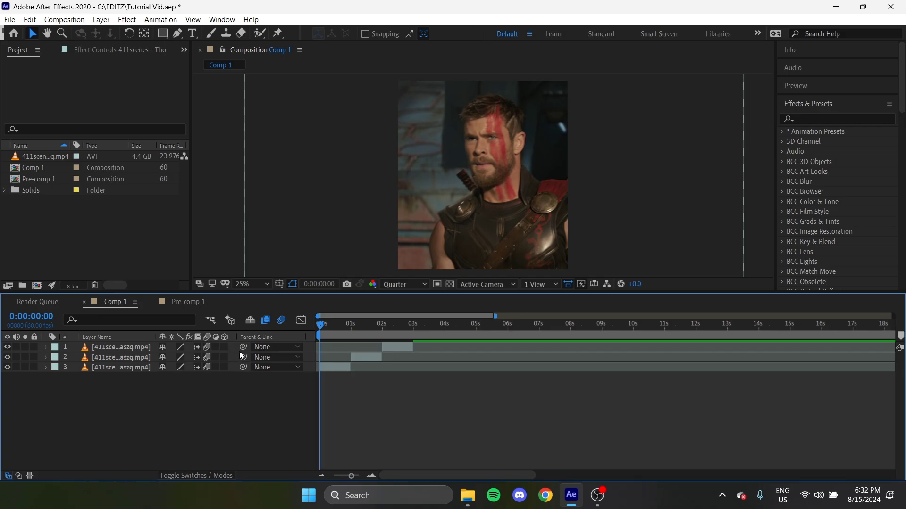
# Preview the clips with motion blur and frame blending, and scrub back to near the end of the first clip.
pyautogui.press('space')
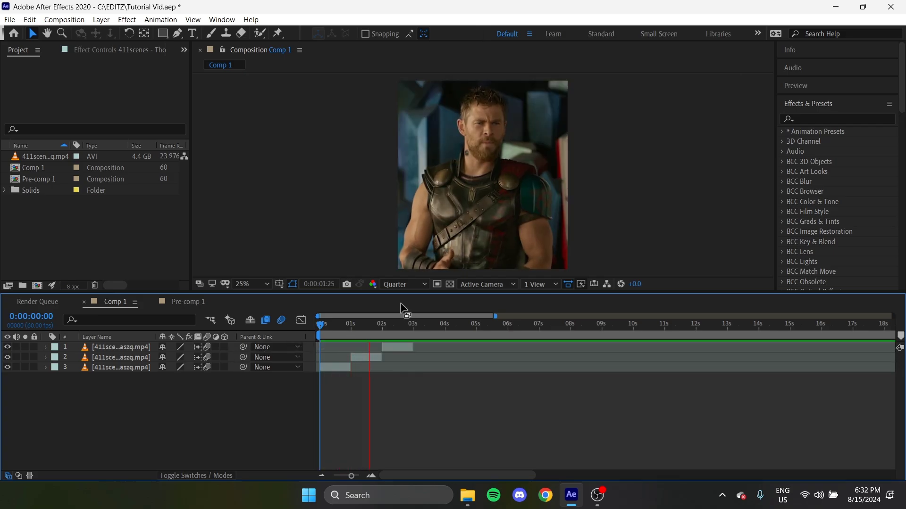
pyautogui.press('space')
pyautogui.moveTo(386, 330); pyautogui.dragTo(346, 330)
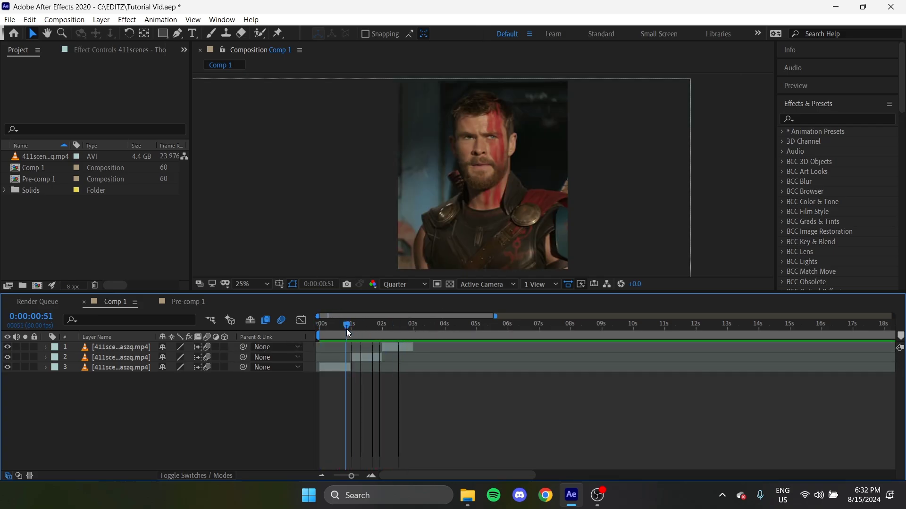
# Split the bottom clip layer at 0:00:00:59, one frame before the next clip starts.
pyautogui.scroll(6, 332, 370)
pyautogui.scroll(2, 469, 340)
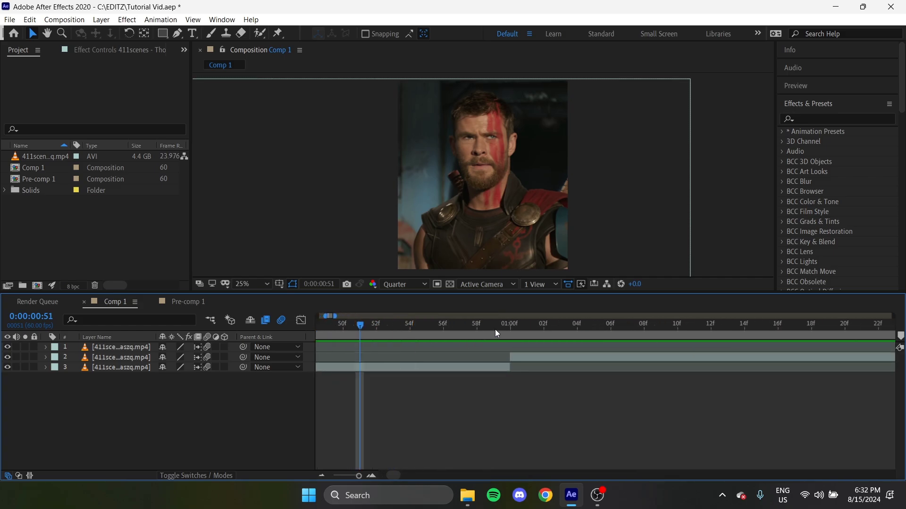
pyautogui.click(495, 329)
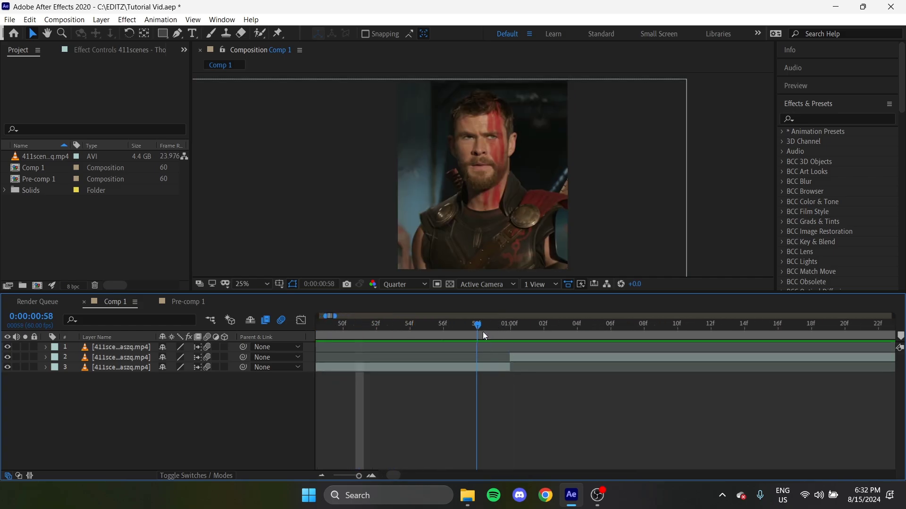
pyautogui.click(504, 366)
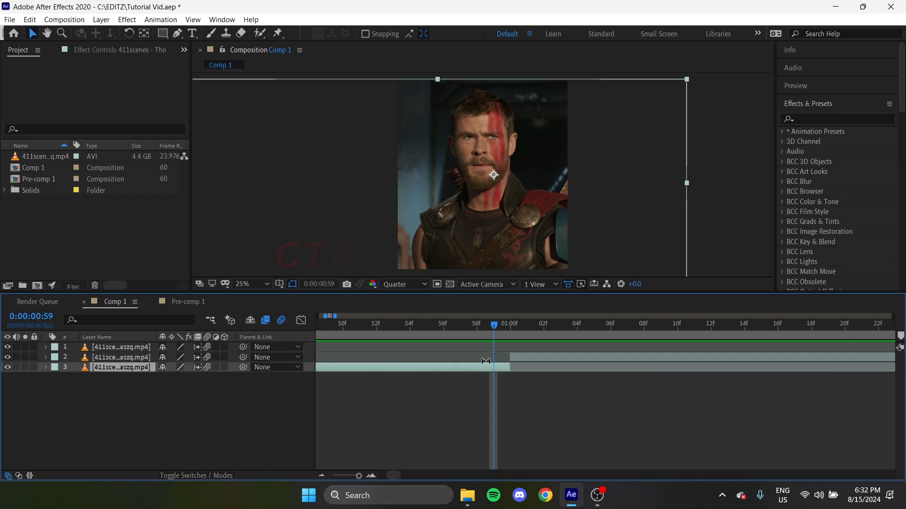
pyautogui.hotkey('ctrl', 'shift', 'd')
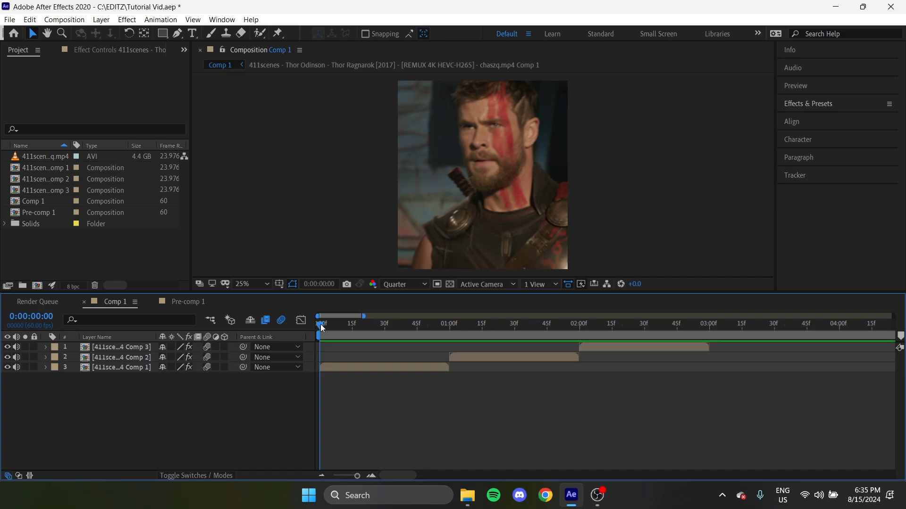
# Preview the three pre-composed clips in Comp 1 and return to the first frame.
pyautogui.press('space')
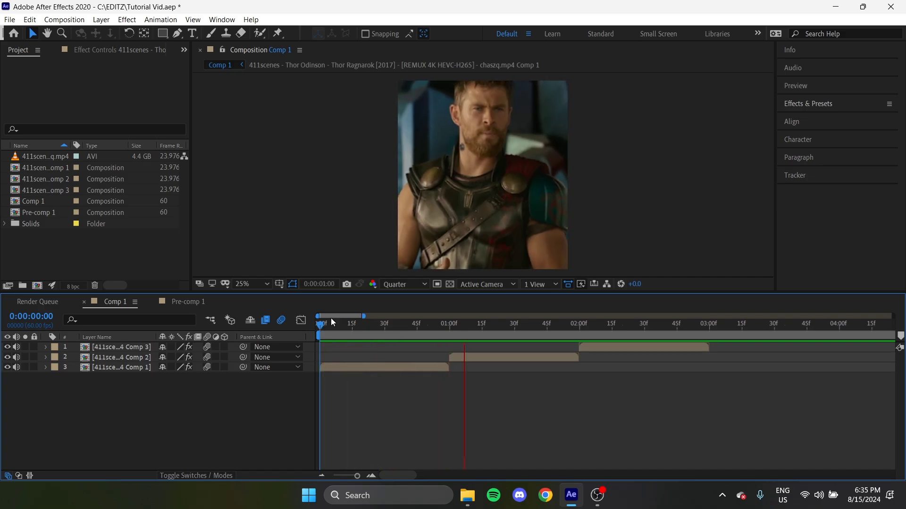
pyautogui.moveTo(646, 328); pyautogui.dragTo(374, 362)
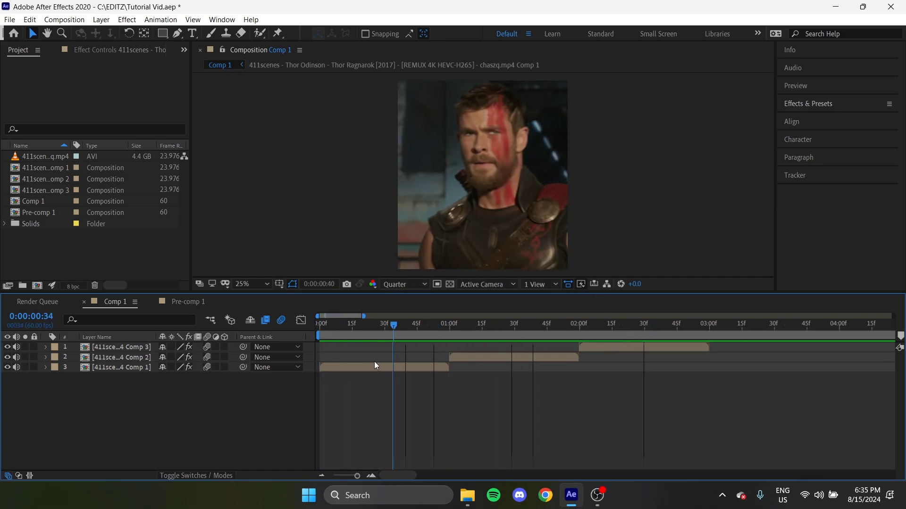
pyautogui.press('Home')
# Pre-compose the three clip layers into Pre-comp 2, moving all attributes into the new composition.
pyautogui.click(661, 344)
pyautogui.keyDown('shift'); pyautogui.click(416, 366); pyautogui.keyUp('shift')
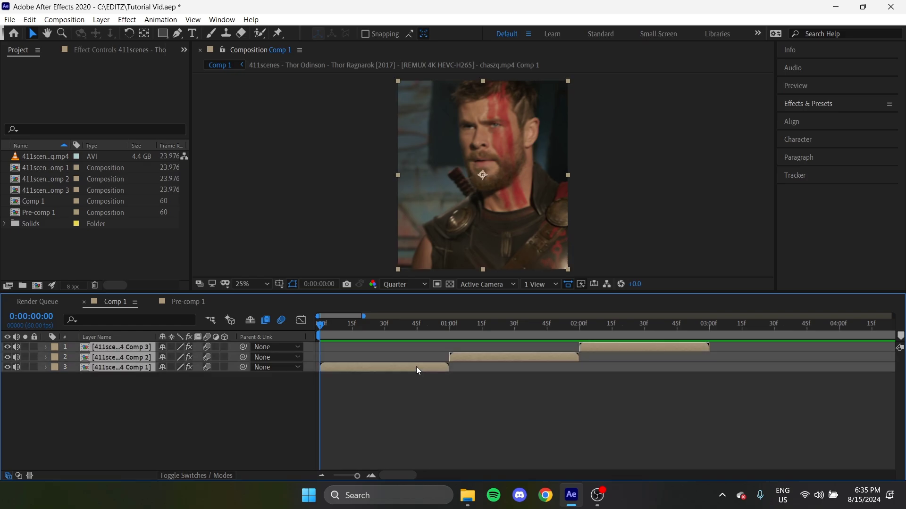
pyautogui.hotkey('ctrl', 'shift', 'c')
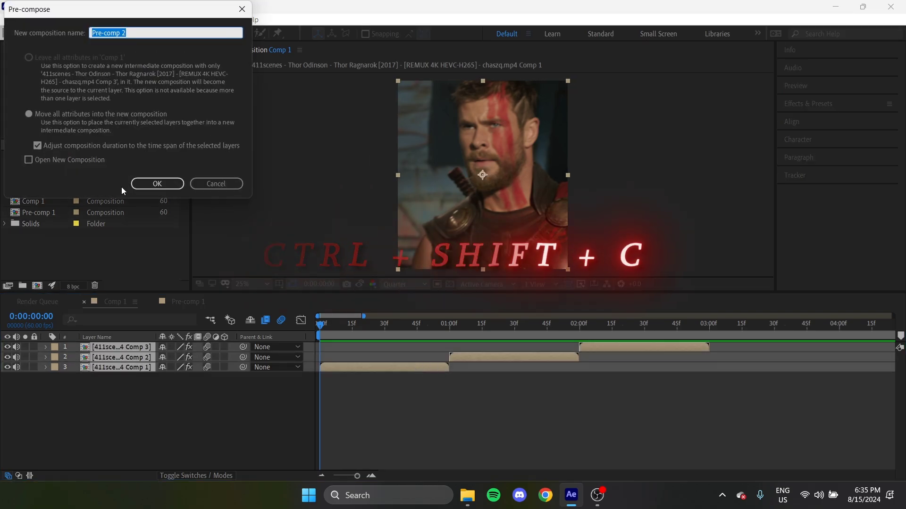
pyautogui.click(154, 184)
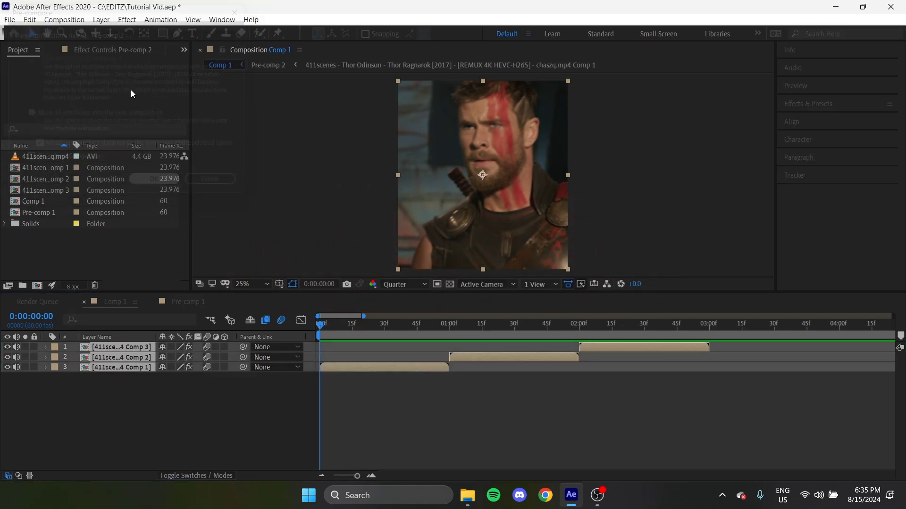
pyautogui.click(452, 370)
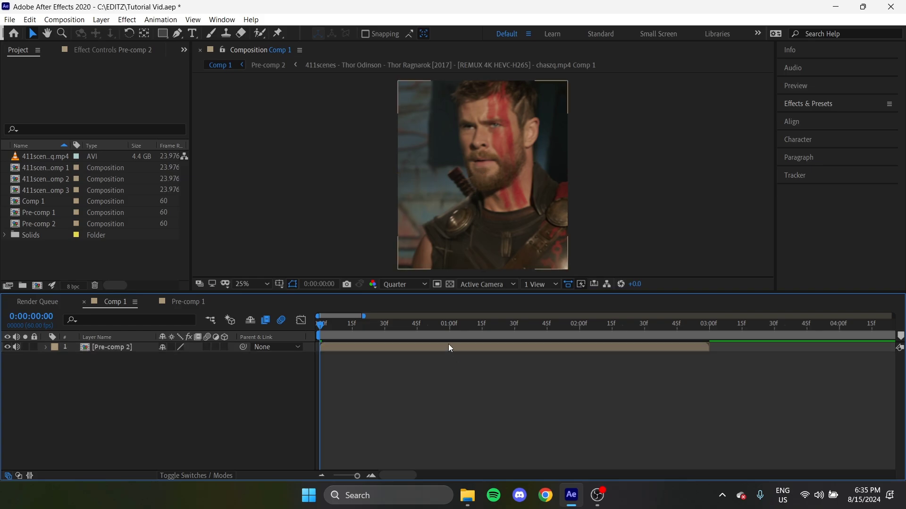
# Open Pre-comp 2 and add it to the render queue.
pyautogui.doubleClick(448, 346)
pyautogui.click(10, 20)
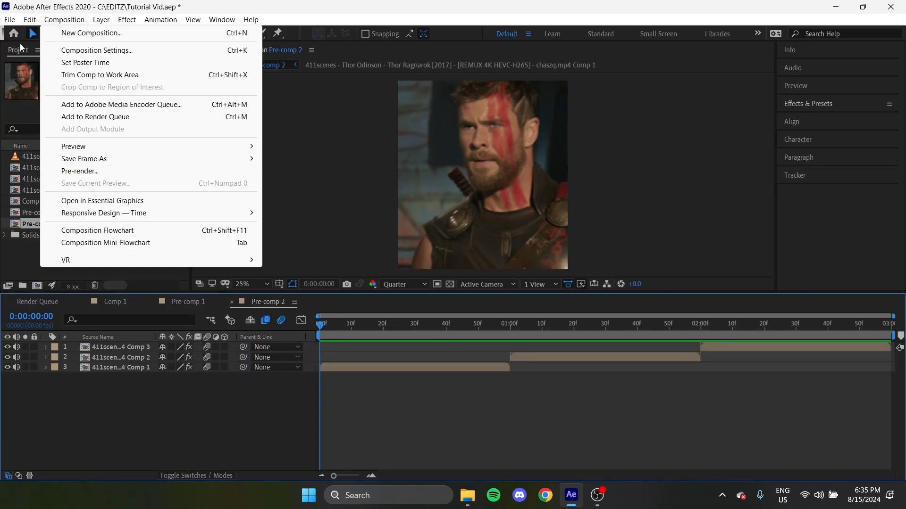
pyautogui.moveTo(47, 191)
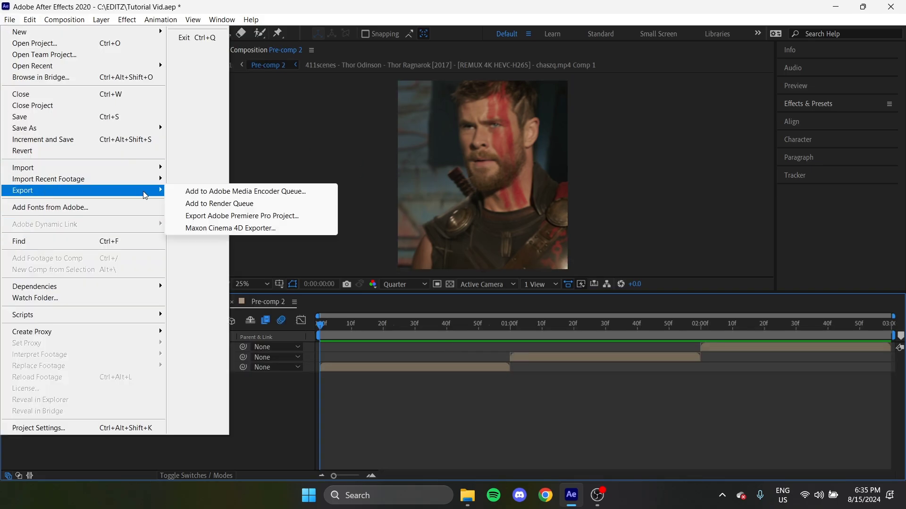
pyautogui.click(212, 205)
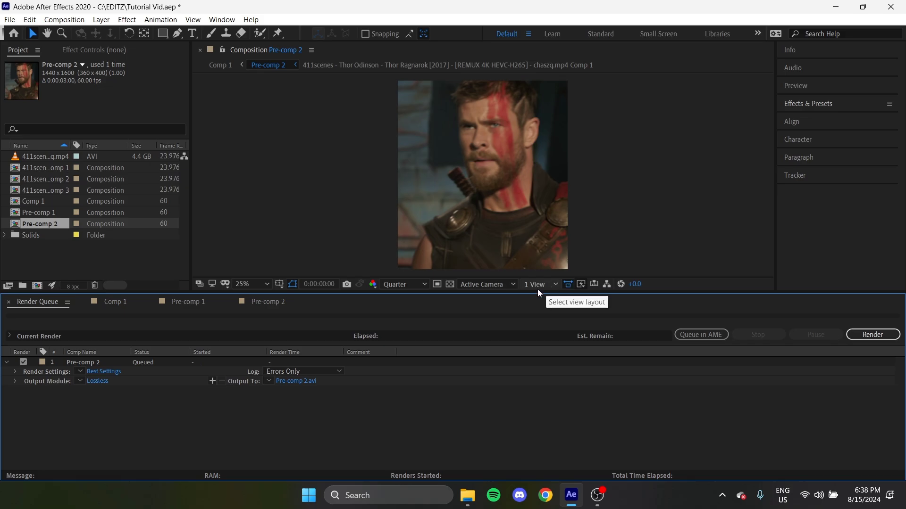
# Set the output module format of the queued Pre-comp 2 render to Voukoder.
pyautogui.click(106, 384)
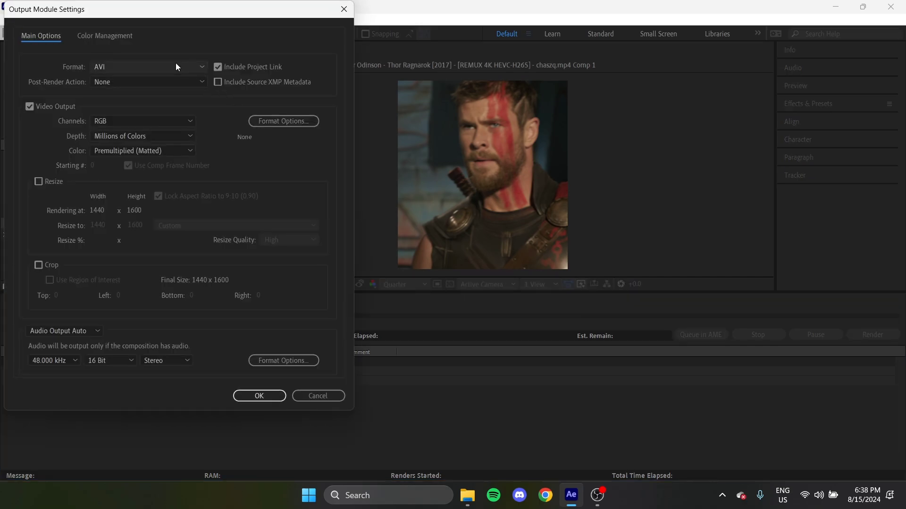
pyautogui.click(176, 66)
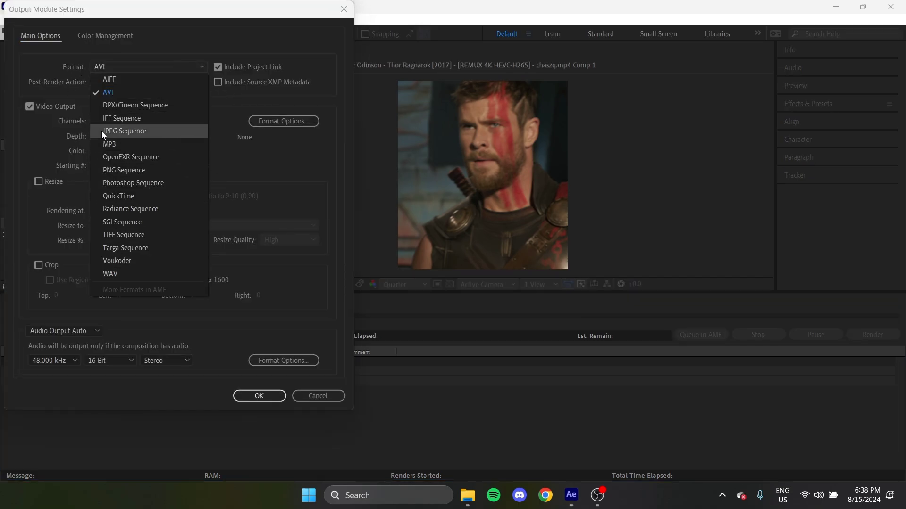
pyautogui.click(139, 258)
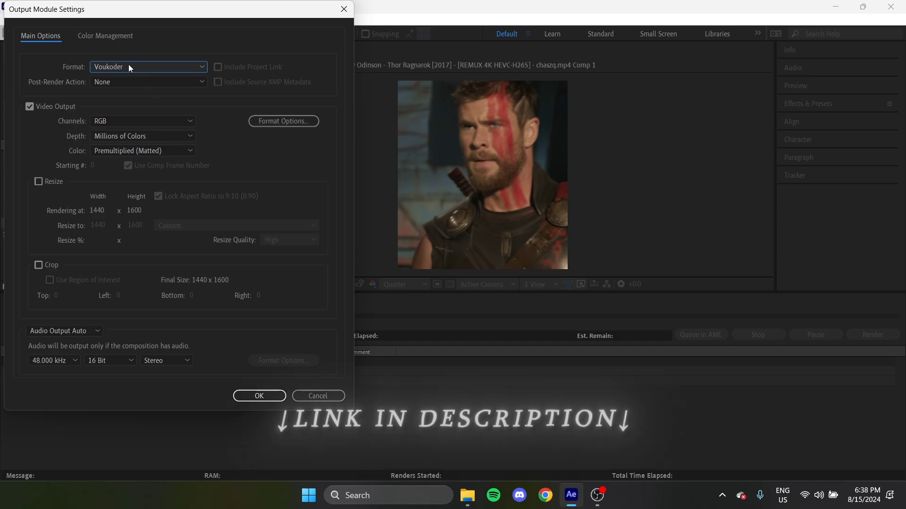
# Apply Voukoder's "Lossless, 8bit projects" preset with the H.264 (x264) codec to the output module and start the render.
pyautogui.click(287, 121)
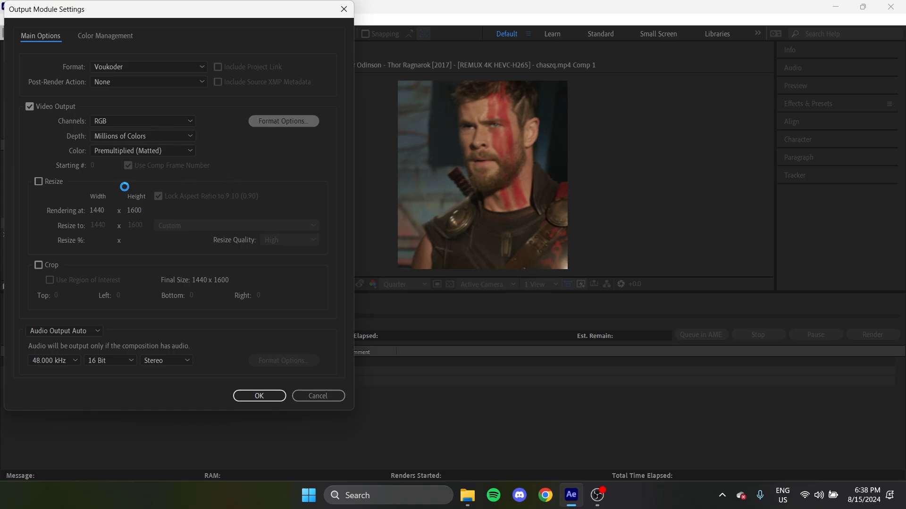
pyautogui.click(107, 164)
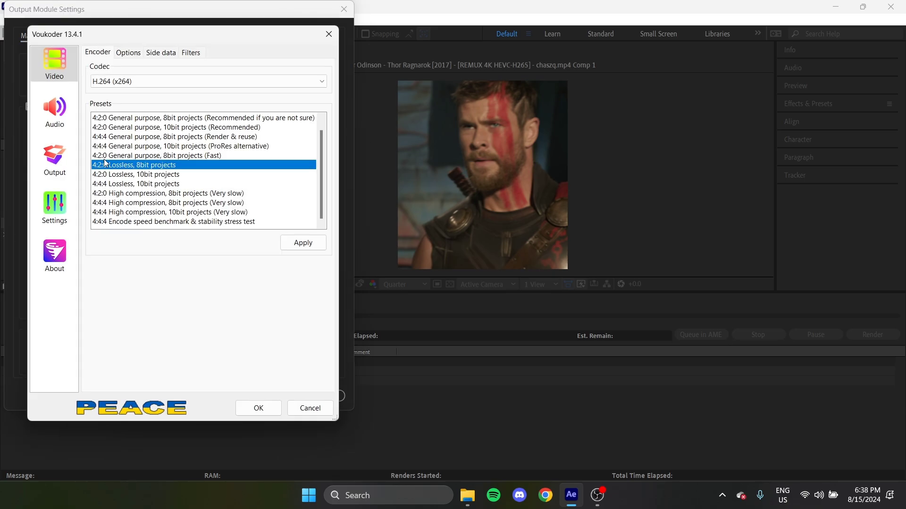
pyautogui.click(302, 242)
pyautogui.click(256, 229)
pyautogui.click(259, 408)
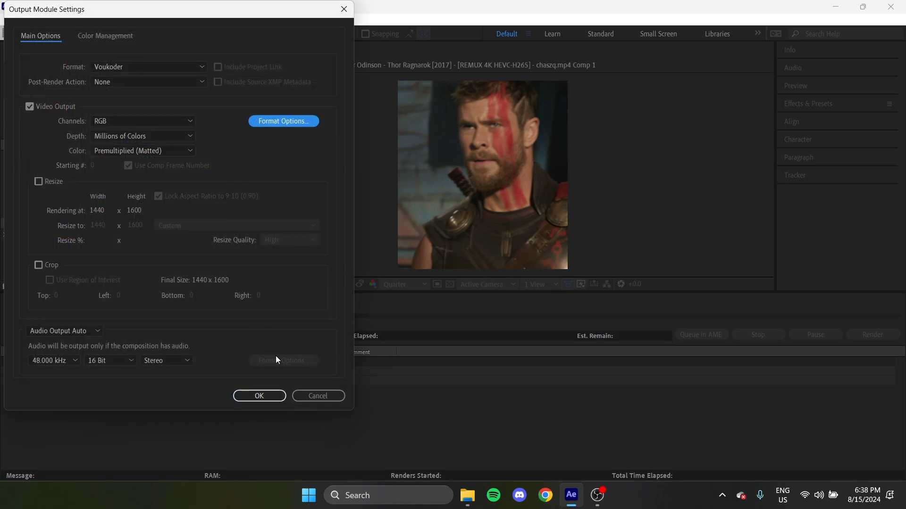
pyautogui.click(261, 396)
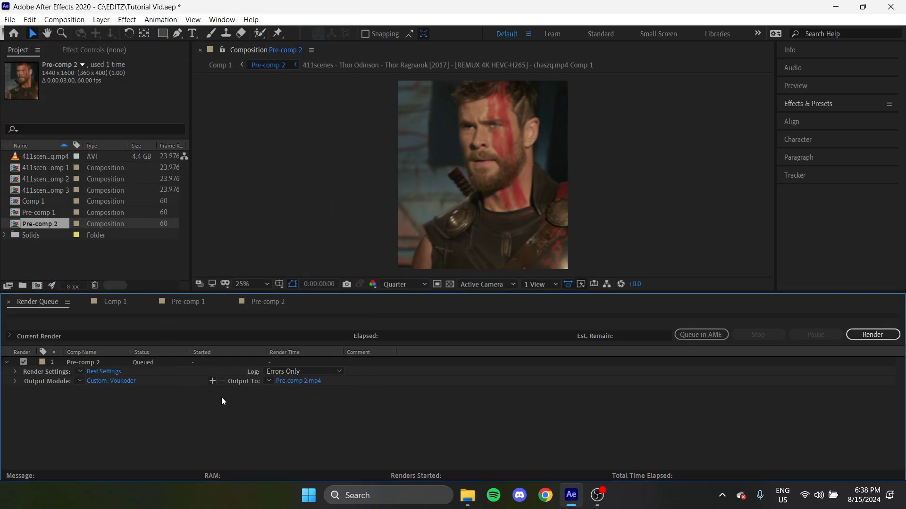
pyautogui.click(877, 335)
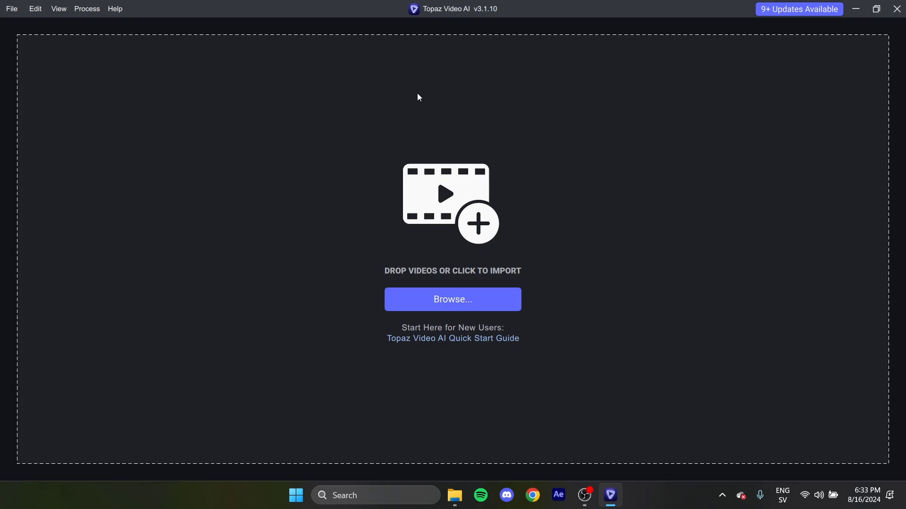
# Import the "tut vid" MP4 video from the Desktop.
pyautogui.click(426, 308)
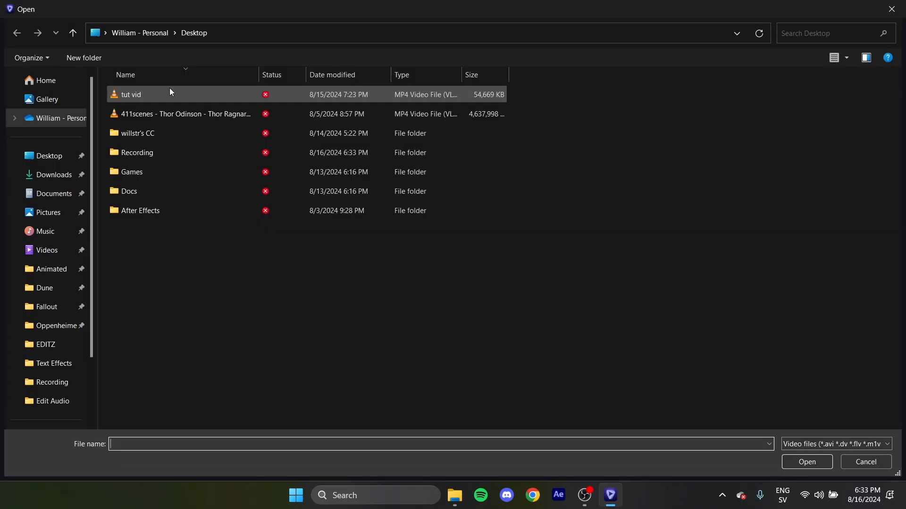
pyautogui.click(168, 94)
pyautogui.doubleClick(167, 95)
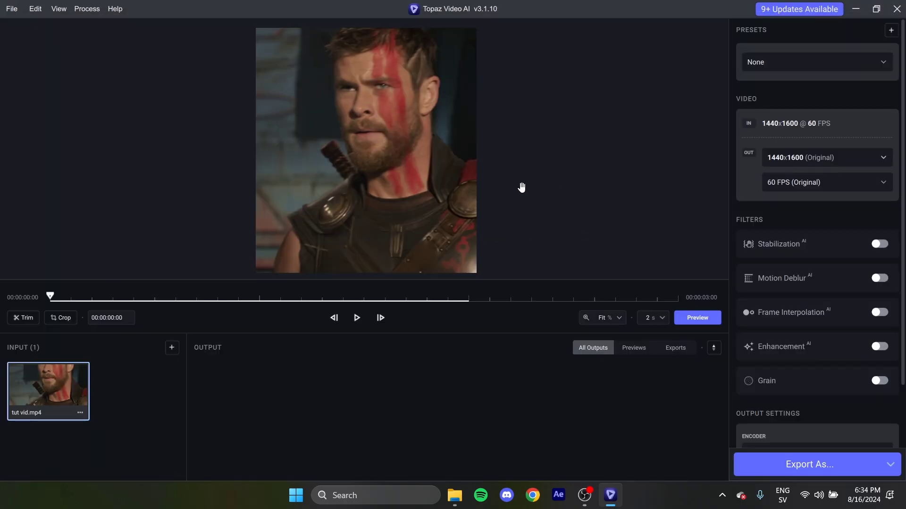
# Set the output resolution to 2x Upscale and the Proteus enhancement parameters to Manual.
pyautogui.click(791, 162)
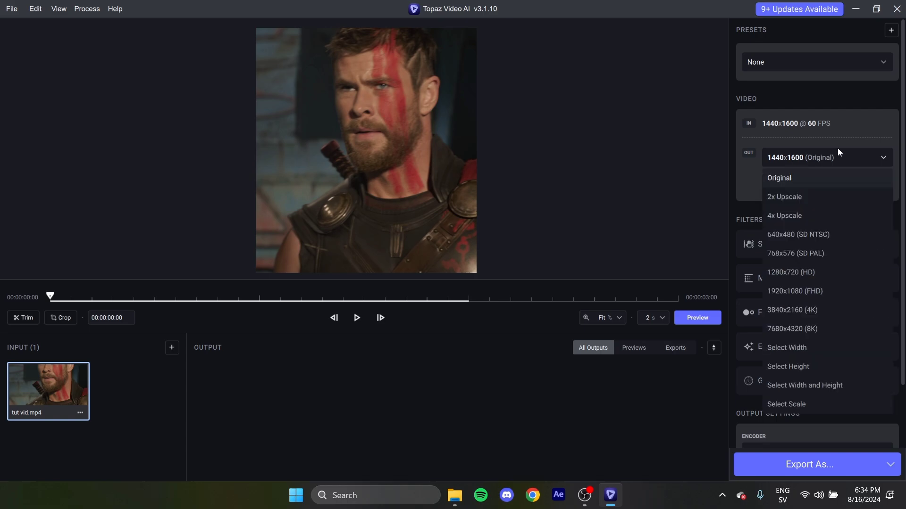
pyautogui.click(853, 200)
pyautogui.scroll(-6, 880, 254)
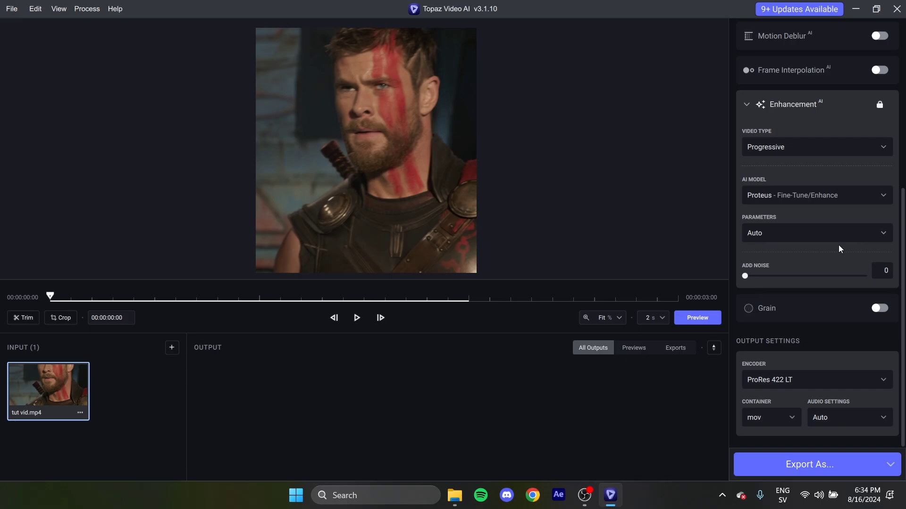
pyautogui.click(799, 236)
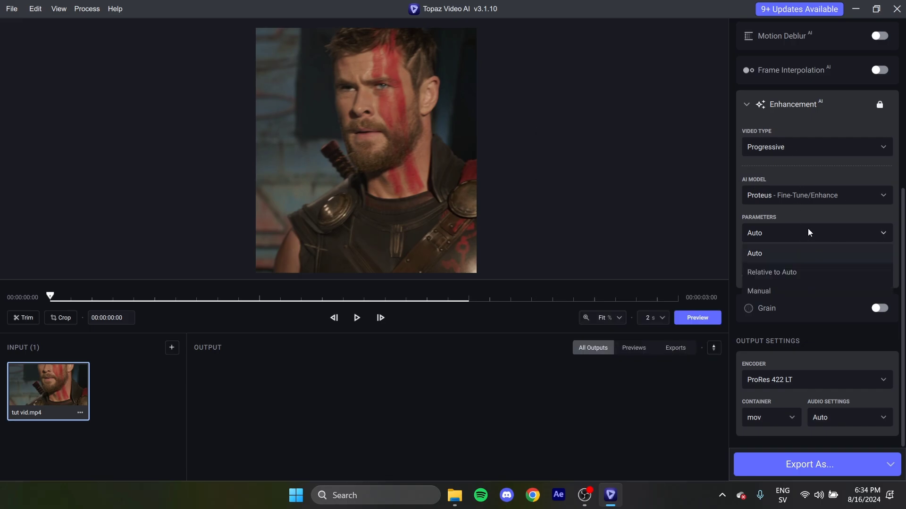
pyautogui.click(815, 290)
# Set Revert Compression to 50 and Recover Details to 75 in the manual enhancement parameters.
pyautogui.scroll(-1, 853, 224)
pyautogui.scroll(-3, 854, 224)
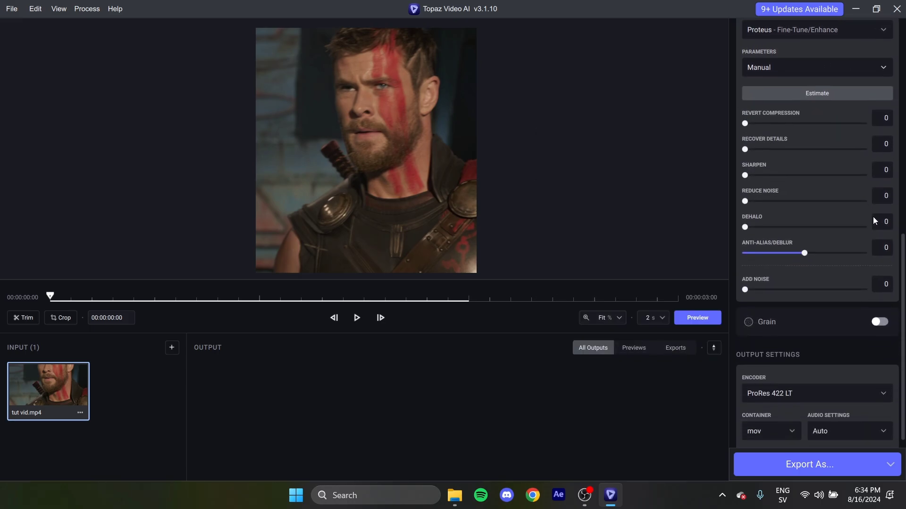
pyautogui.click(885, 126)
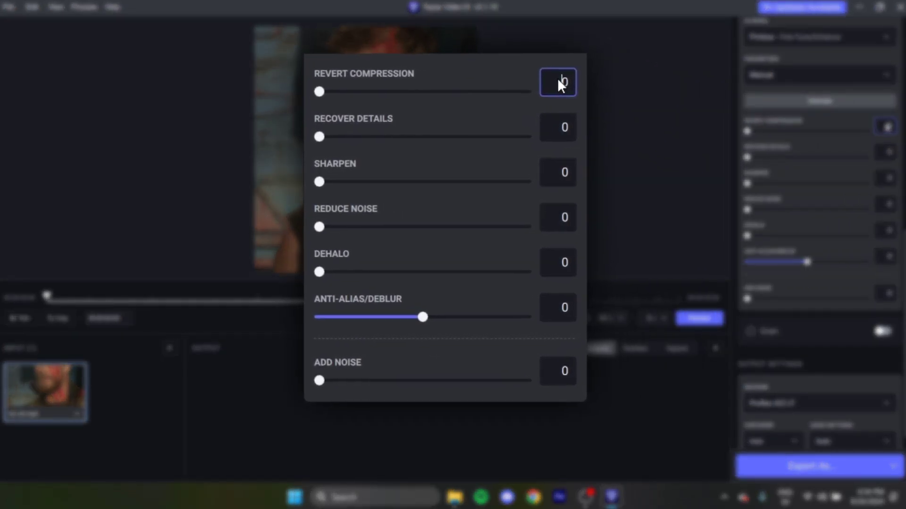
pyautogui.write('5')
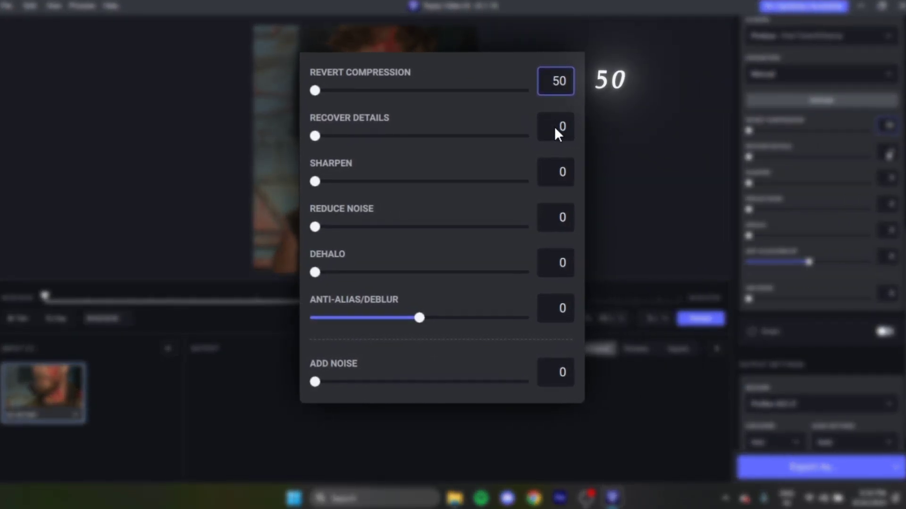
pyautogui.click(554, 127)
pyautogui.press('Delete')
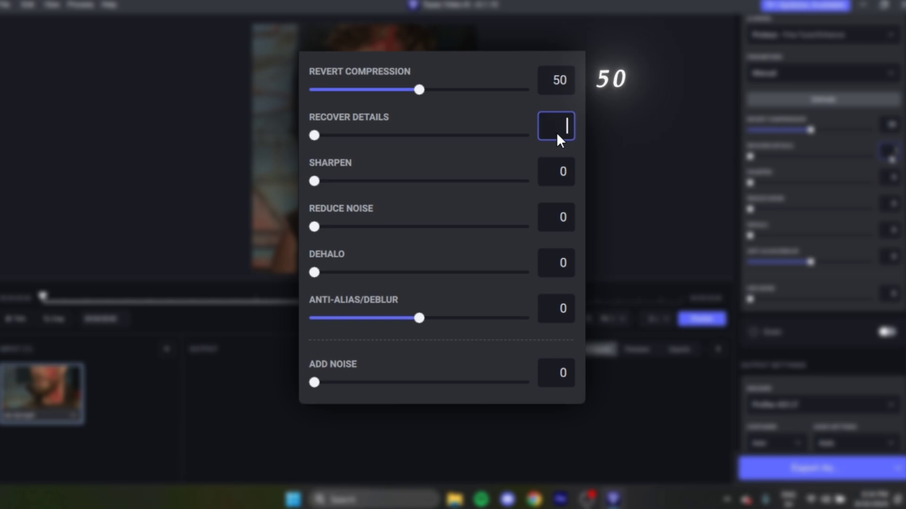
pyautogui.write('75')
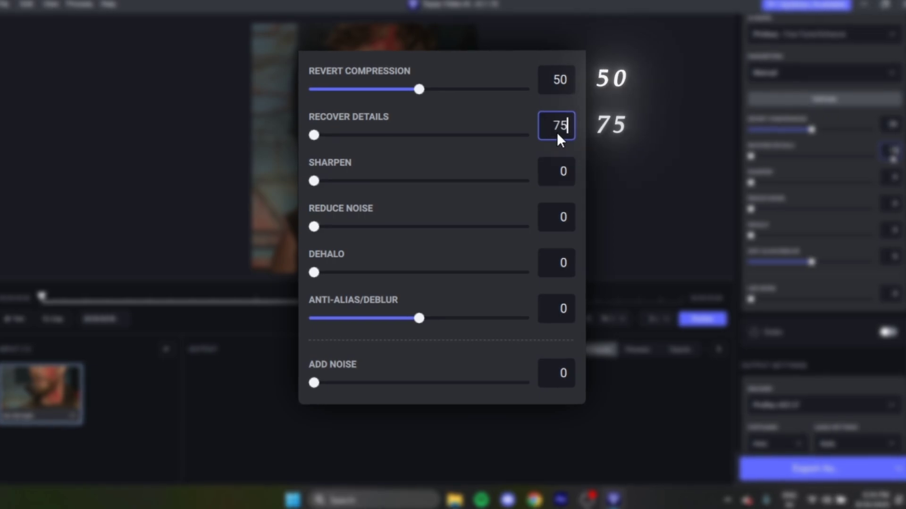
# Set Sharpen to 20, Reduce Noise to 5 and Anti-Alias/Deblur to -96 in the manual enhancement parameters.
pyautogui.click(559, 174)
pyautogui.write('2')
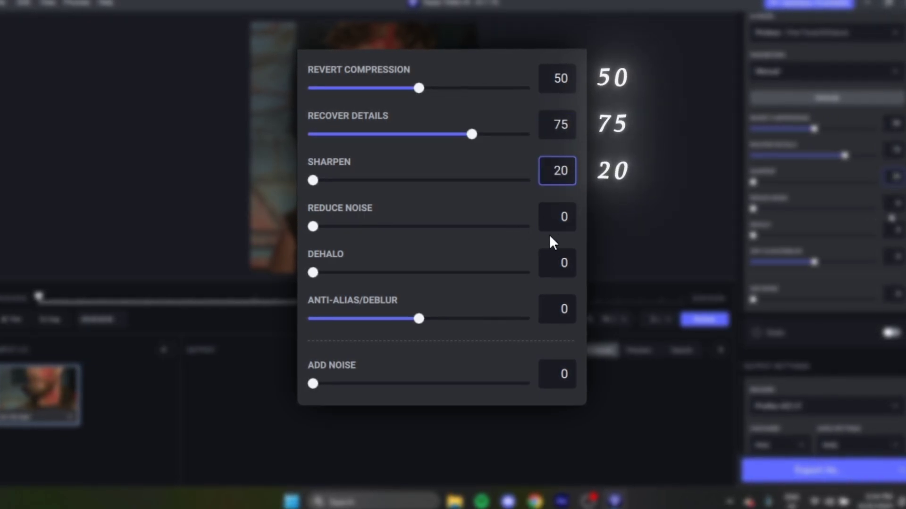
pyautogui.click(557, 227)
pyautogui.press('Delete')
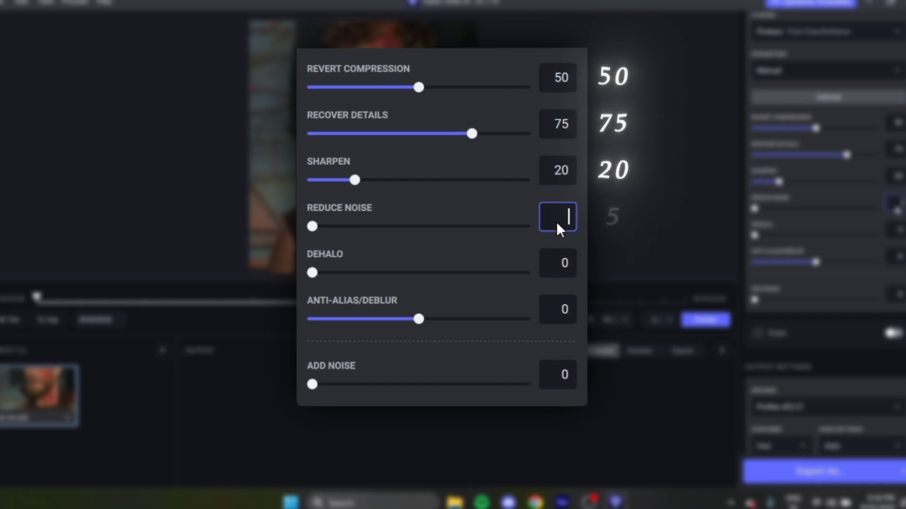
pyautogui.write('5')
pyautogui.moveTo(419, 326); pyautogui.dragTo(316, 322)
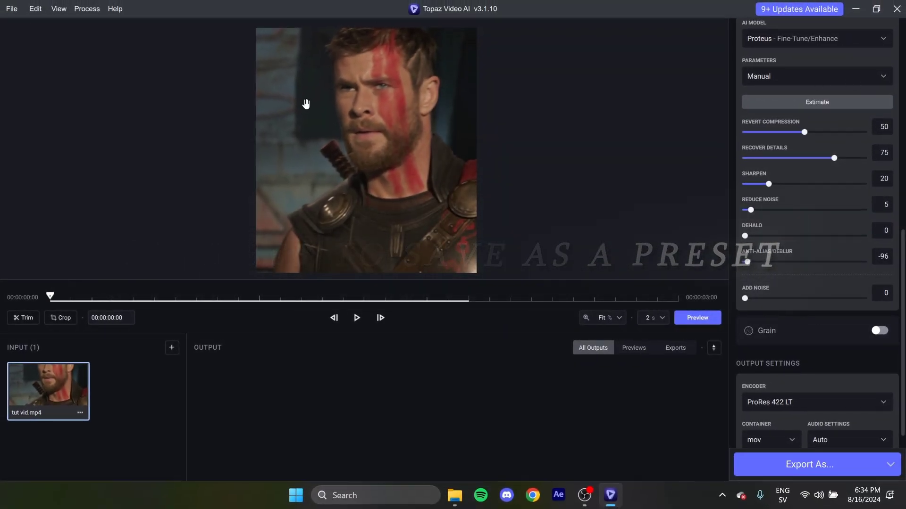
# Configure the output settings with the H265 Main (NVIDIA) encoder, mp4 container and audio set to None.
pyautogui.scroll(-1, 833, 359)
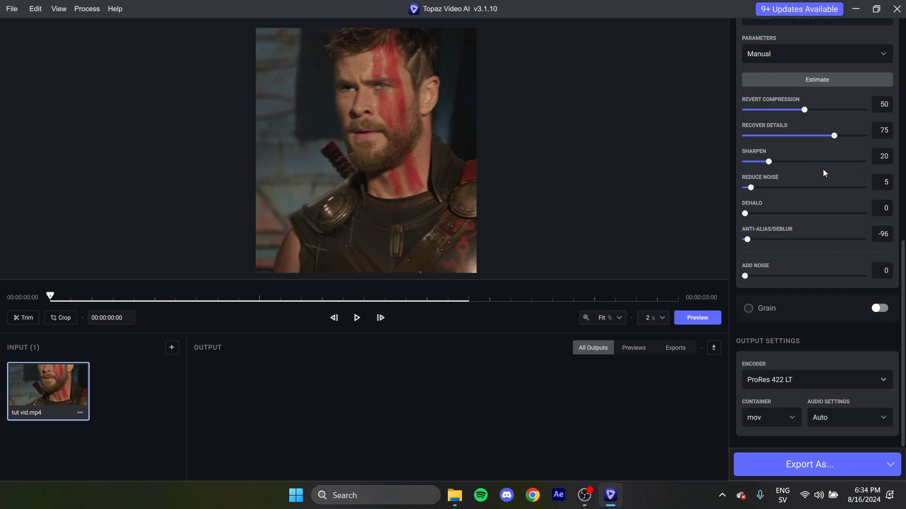
pyautogui.click(833, 381)
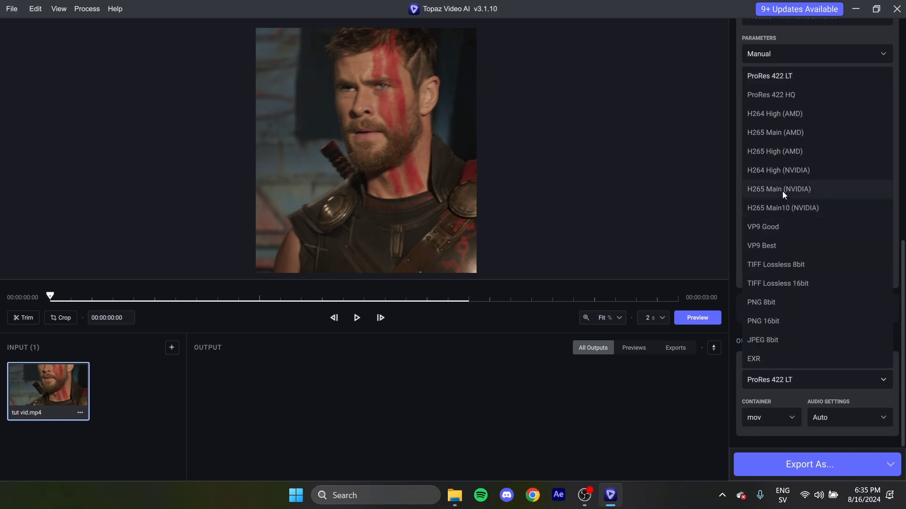
pyautogui.click(763, 418)
pyautogui.click(760, 397)
pyautogui.click(854, 414)
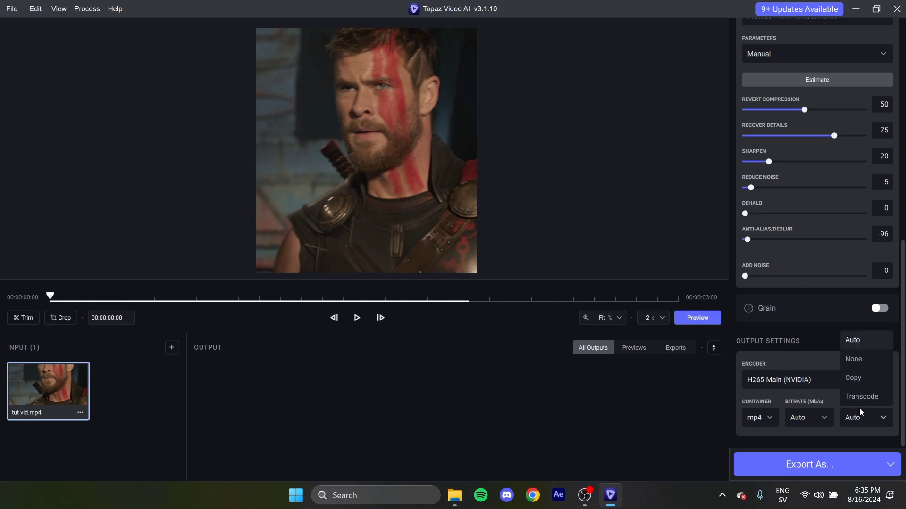
pyautogui.click(867, 362)
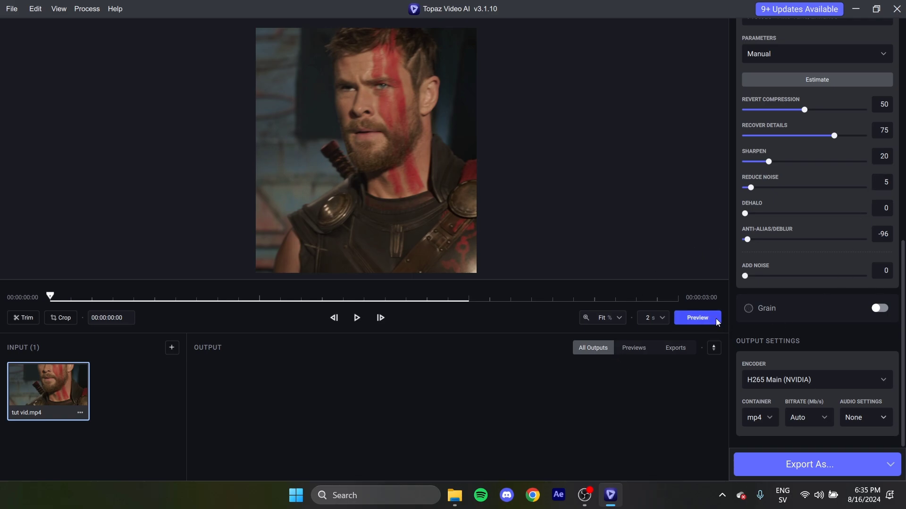
# Render a 2-second preview of the enhancement and compare the original with the enhanced image using the split divider.
pyautogui.click(697, 318)
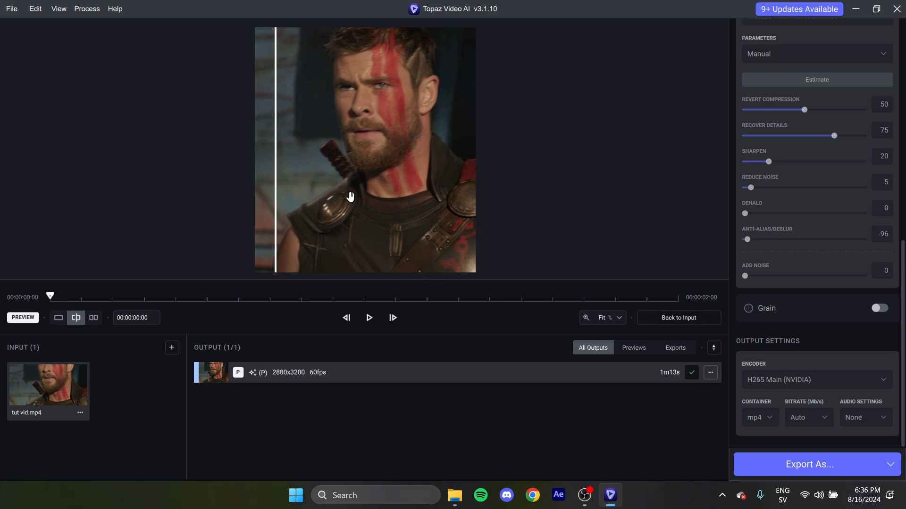
pyautogui.scroll(1, 302, 179)
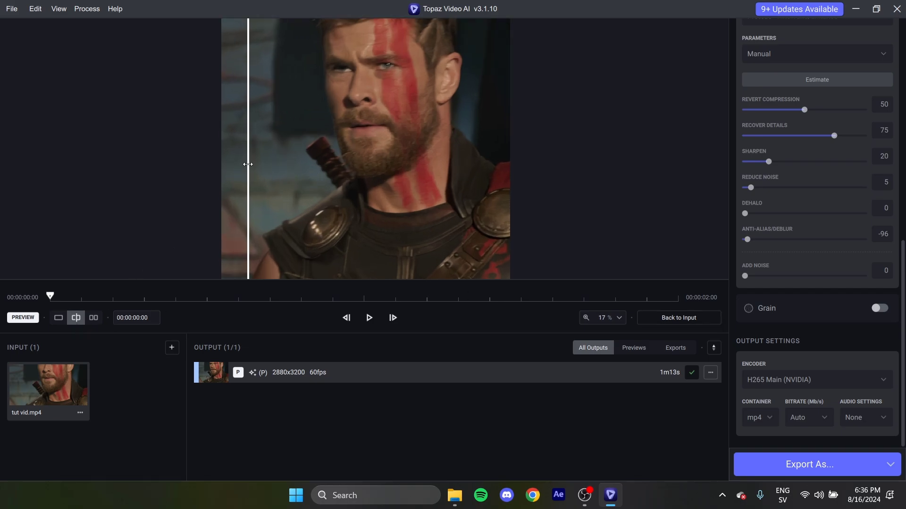
pyautogui.moveTo(247, 165); pyautogui.dragTo(207, 223)
pyautogui.scroll(-1, 411, 180)
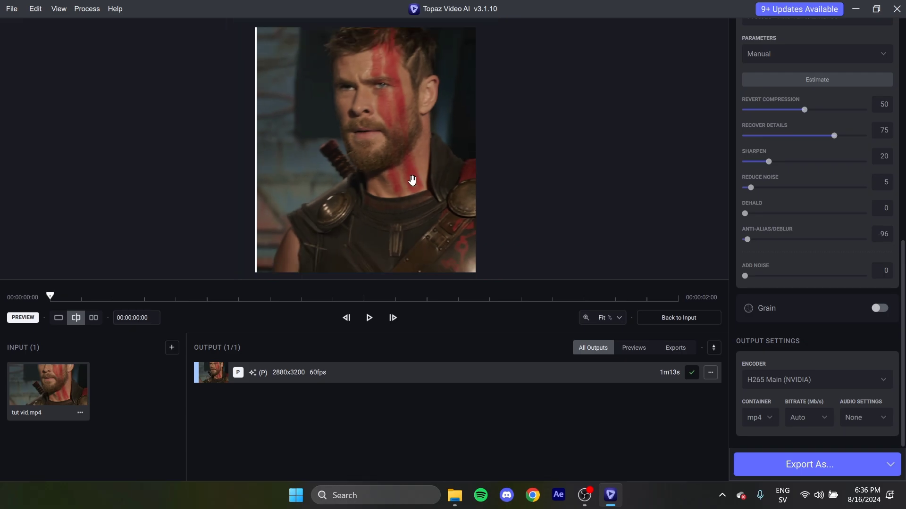
# Export the enhanced video to the Desktop as an MP4 file.
pyautogui.click(805, 466)
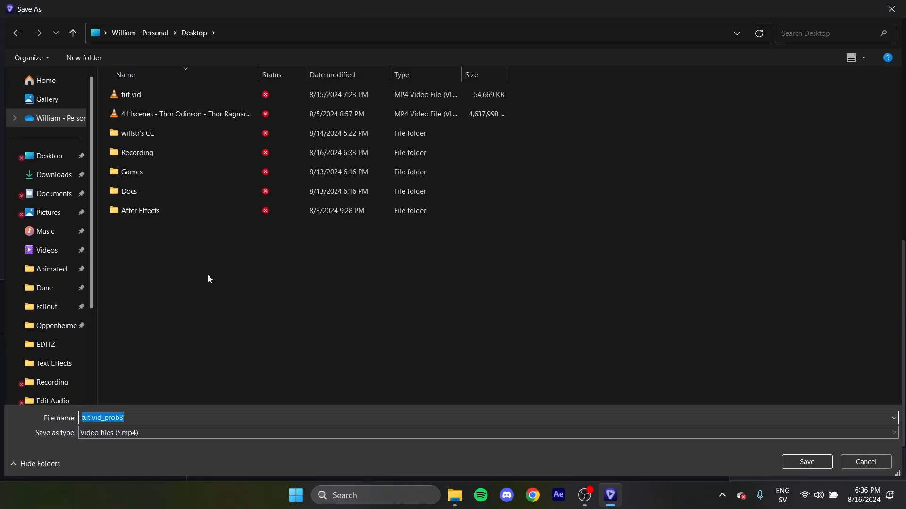
pyautogui.click(818, 463)
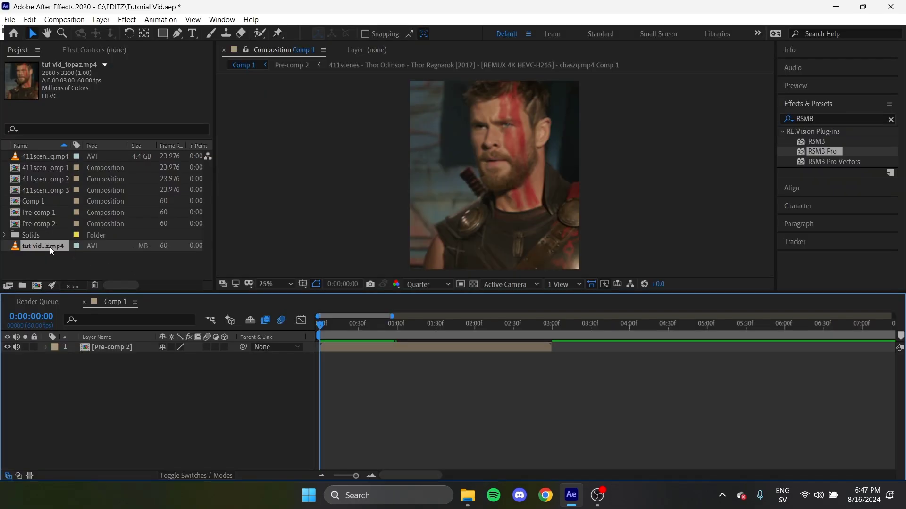
# In After Effects, add tut vid_topaz.mp4 at the start of Comp 1 and delete the Pre-comp 2 layer.
pyautogui.moveTo(49, 247); pyautogui.dragTo(325, 344)
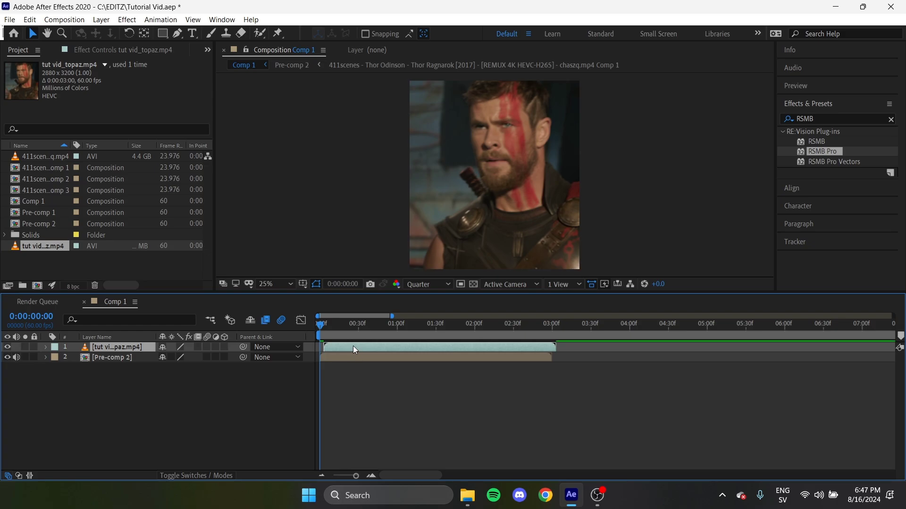
pyautogui.click(354, 357)
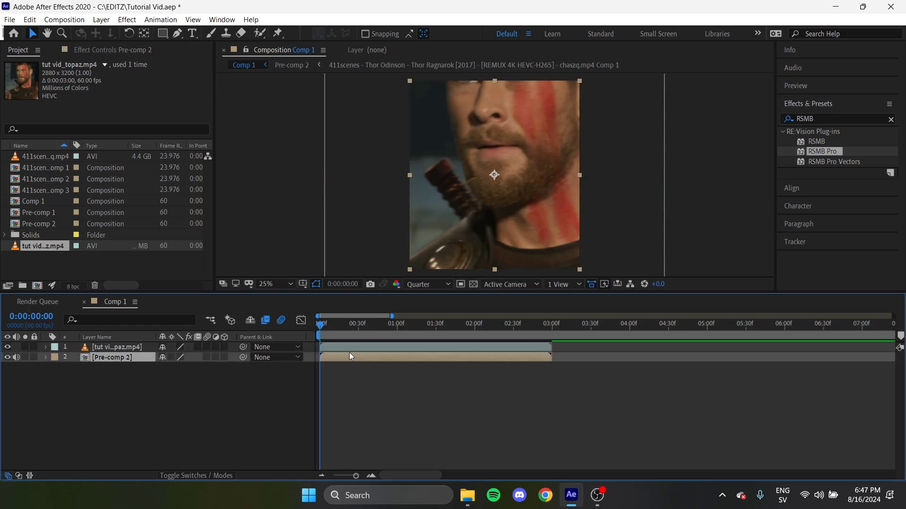
pyautogui.press('Delete')
# Scale the tut vid_topaz.mp4 layer to 50% and play back the composition.
pyautogui.click(344, 349)
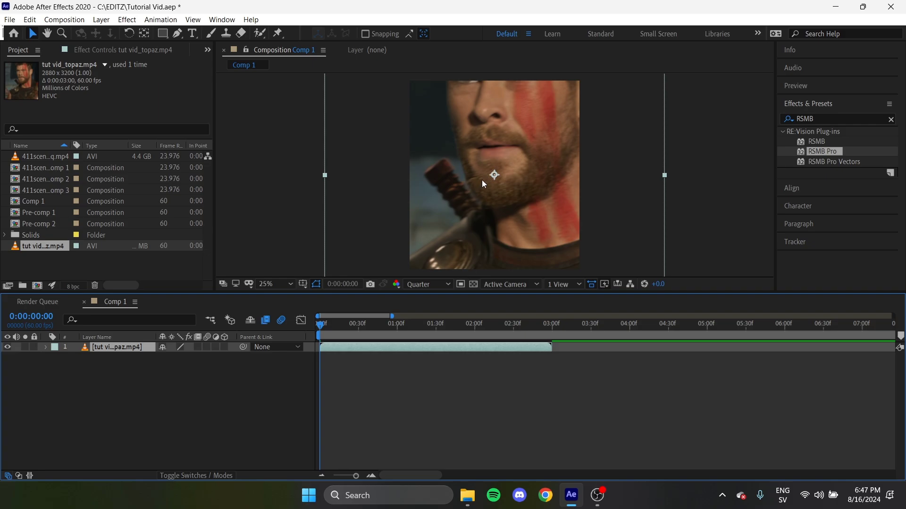
pyautogui.press('s')
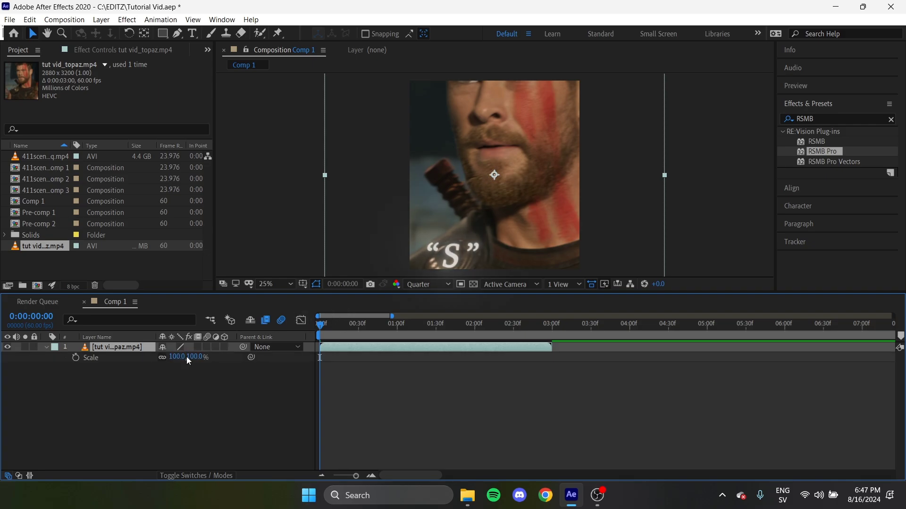
pyautogui.click(179, 357)
pyautogui.write('50')
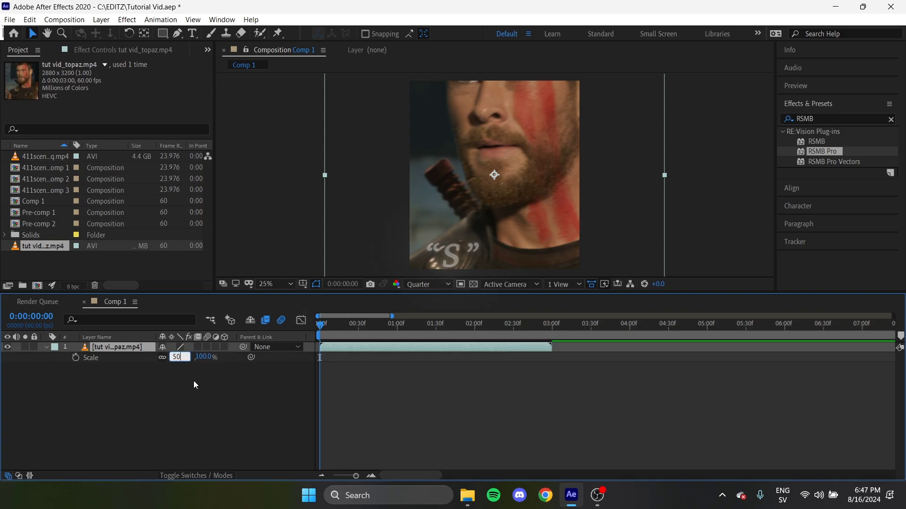
pyautogui.click(193, 381)
pyautogui.press('space')
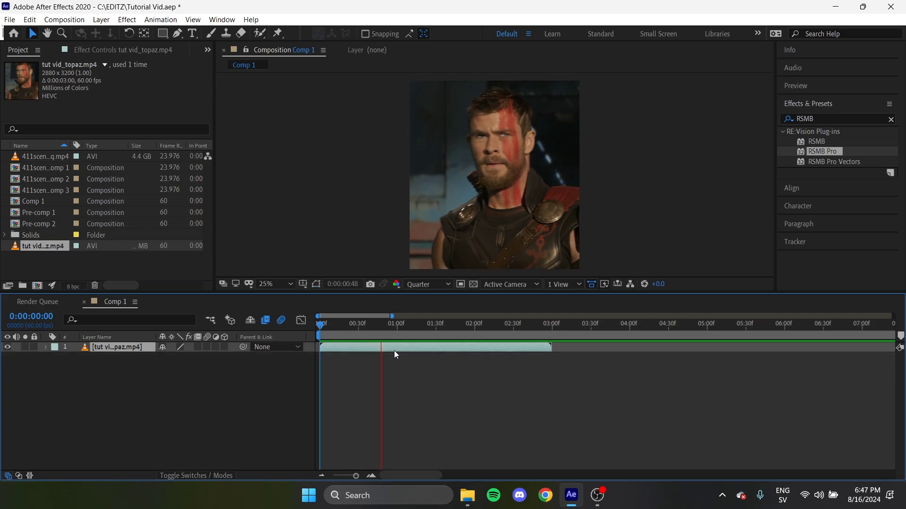
pyautogui.click(429, 324)
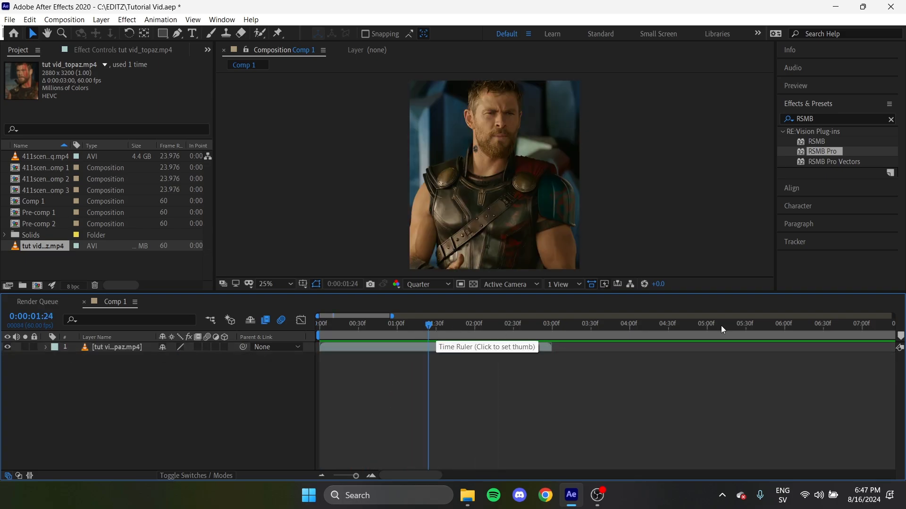
# Apply RSMB Pro to the tut vid_topaz.mp4 layer with a Blur Amt of 0.75 and a Sensitivity of 100.
pyautogui.moveTo(840, 155); pyautogui.dragTo(467, 347)
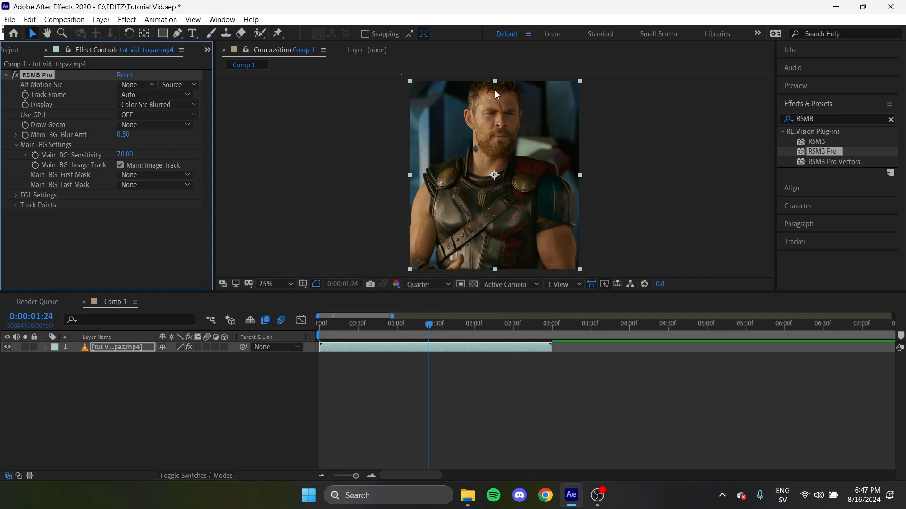
pyautogui.moveTo(404, 333); pyautogui.dragTo(398, 338)
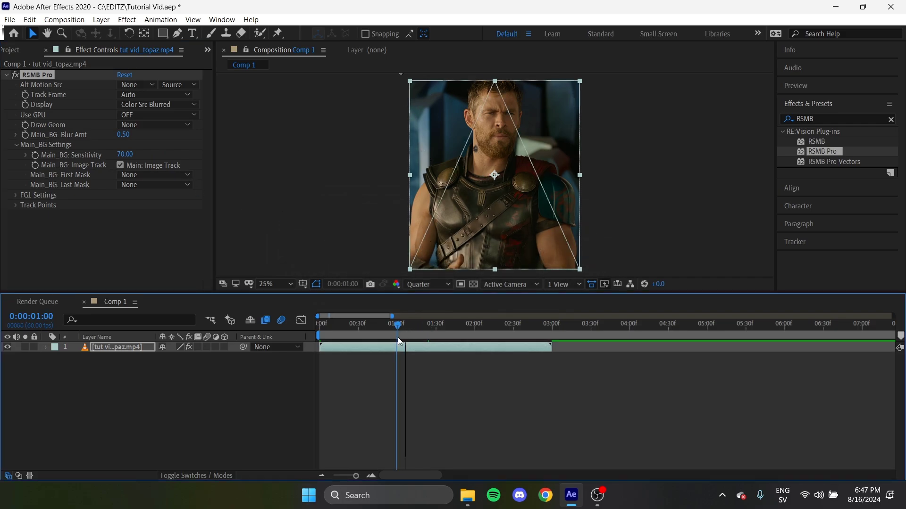
pyautogui.click(123, 135)
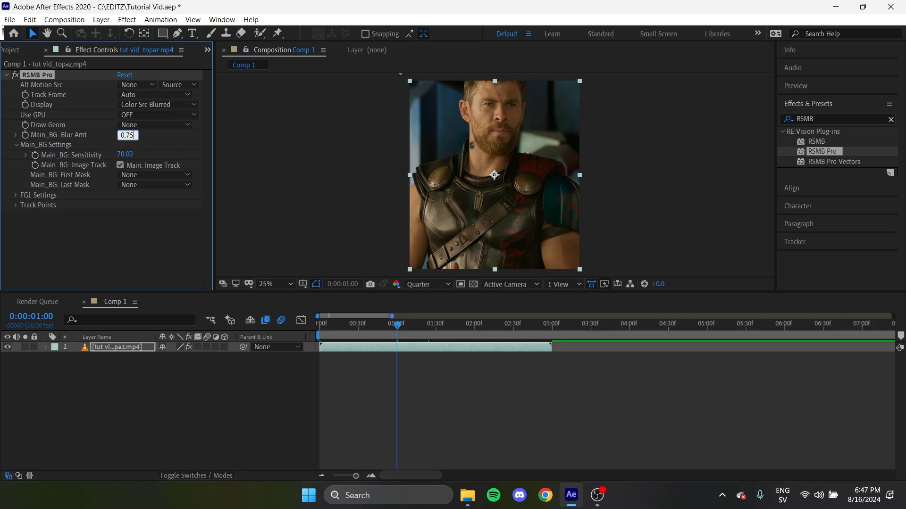
pyautogui.write('0.75')
pyautogui.press('Return')
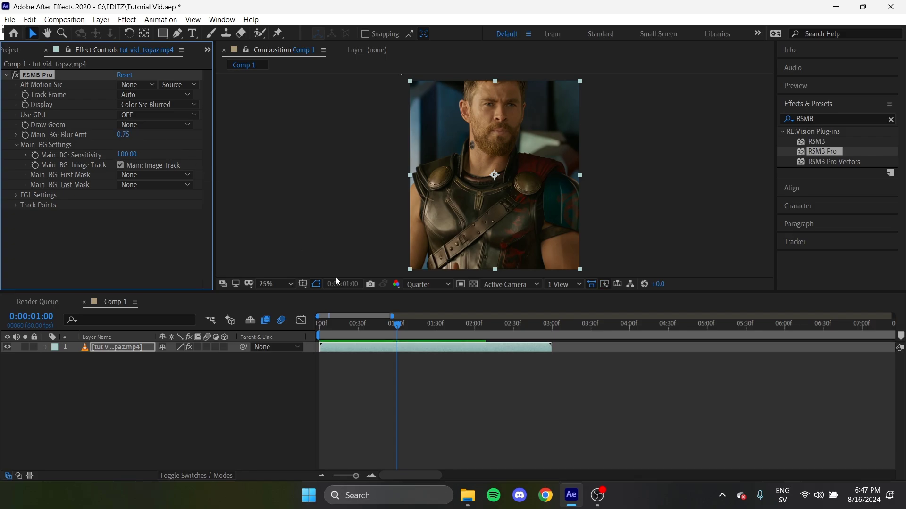
# Play back Comp 1 from the start to check the motion blur, and return the playhead to the beginning.
pyautogui.click(320, 346)
pyautogui.press('Home')
pyautogui.press('space')
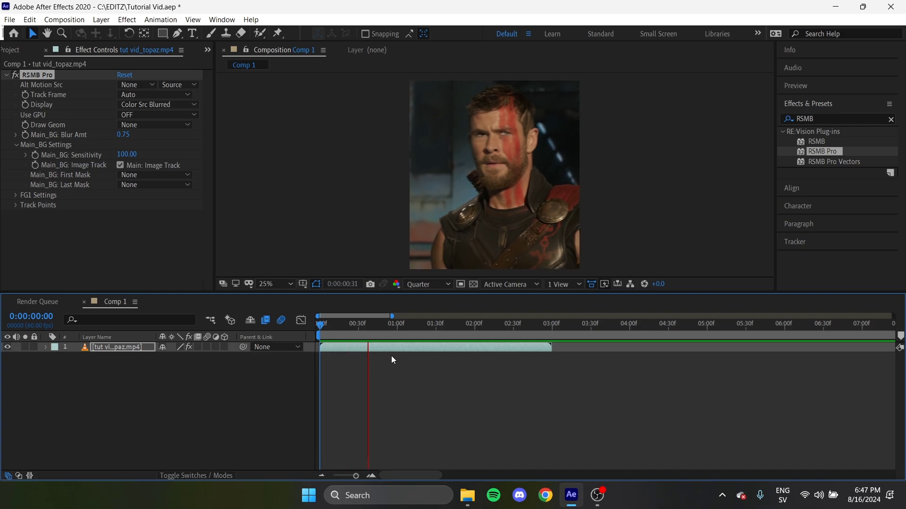
pyautogui.click(412, 330)
pyautogui.click(321, 326)
pyautogui.press('Home')
pyautogui.click(344, 364)
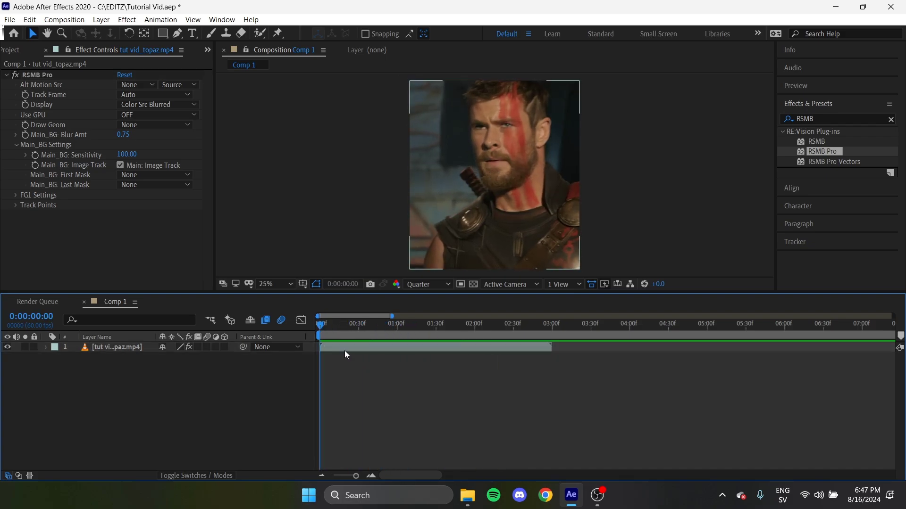
# Add a new adjustment layer above the tut vid_topaz.mp4 layer in Comp 1.
pyautogui.click(344, 350)
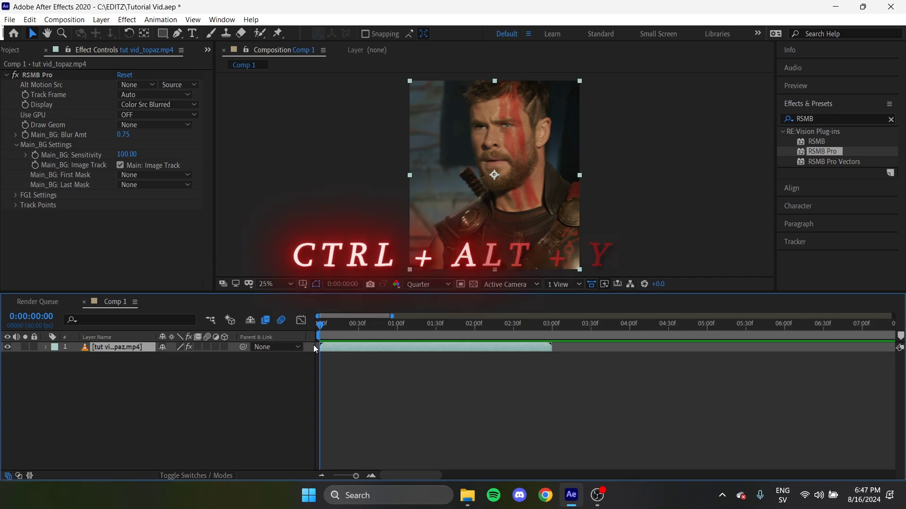
pyautogui.hotkey('ctrl', 'alt', 'y')
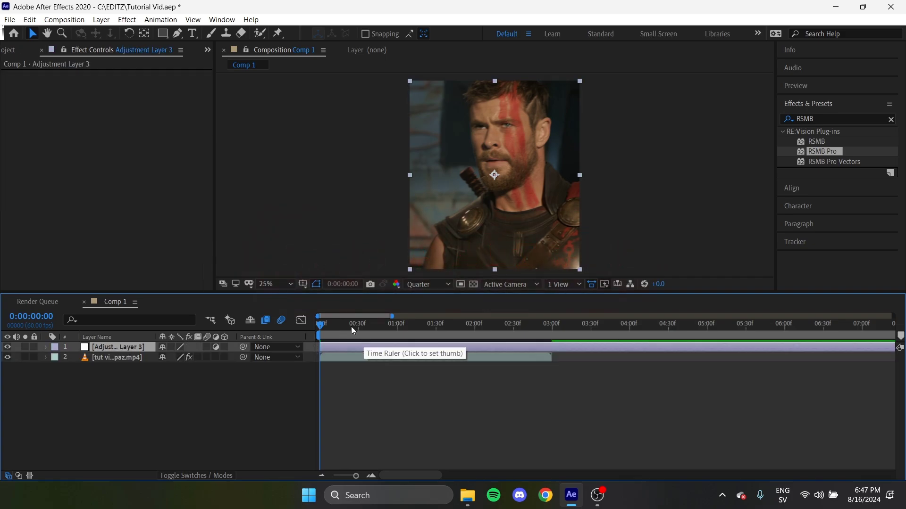
pyautogui.click(160, 19)
pyautogui.click(384, 344)
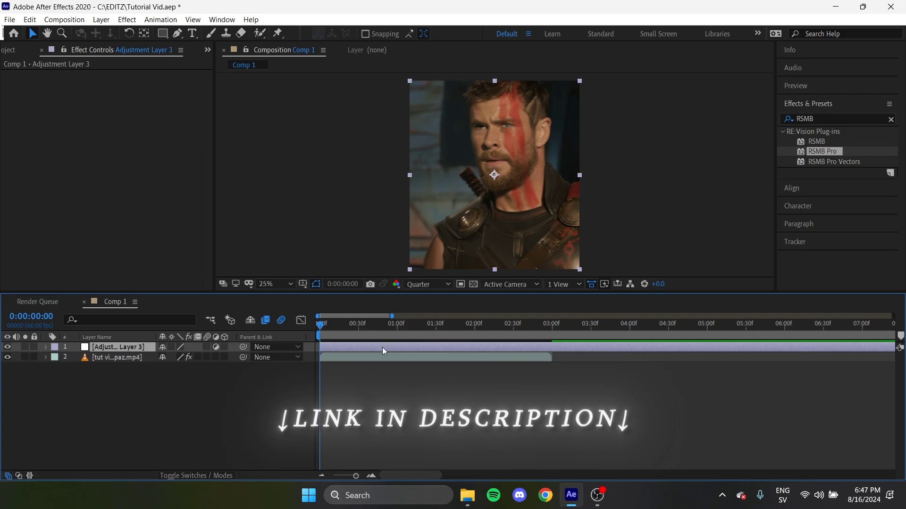
# Apply the CC Spearmint animation preset to the adjustment layer and collapse all of its effects.
pyautogui.click(168, 21)
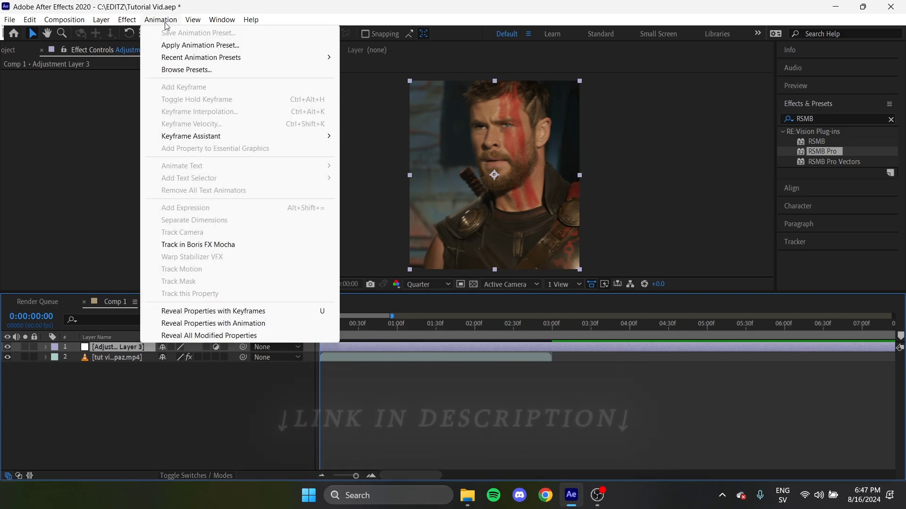
pyautogui.click(179, 45)
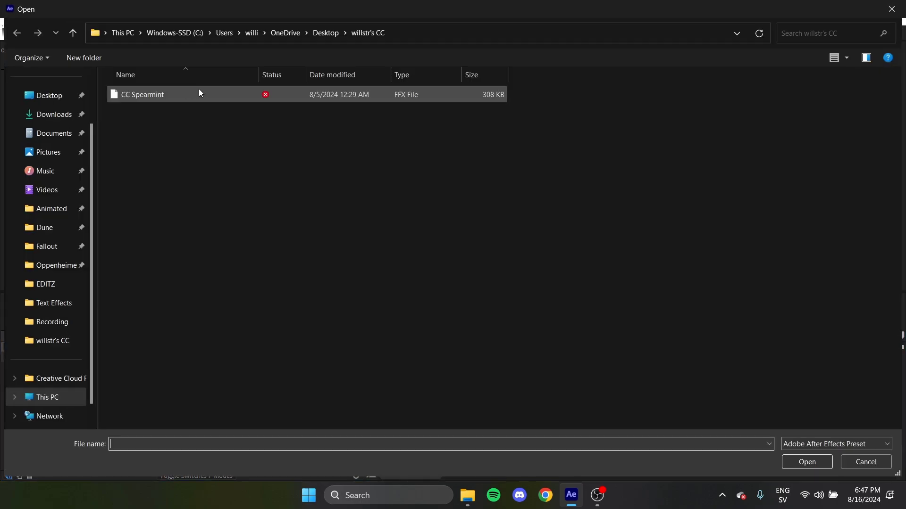
pyautogui.click(187, 96)
pyautogui.doubleClick(186, 95)
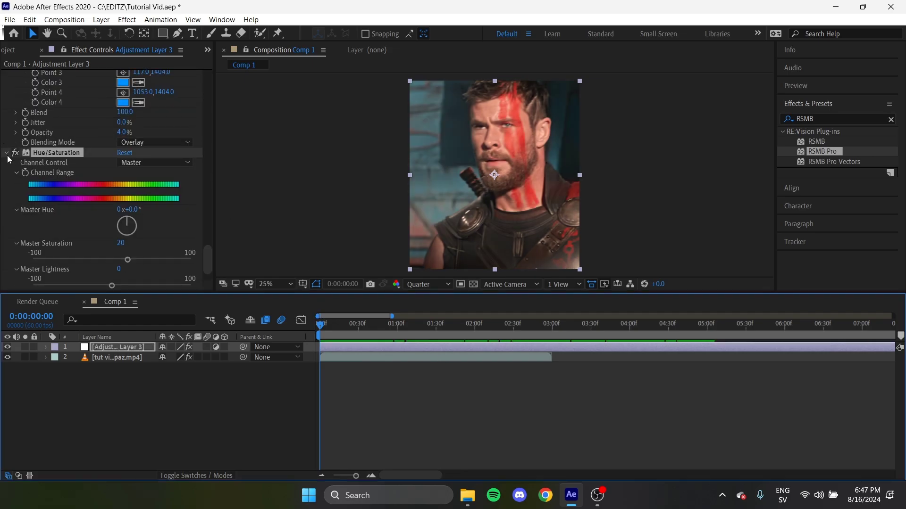
pyautogui.keyDown('ctrl'); pyautogui.click(7, 153); pyautogui.keyUp('ctrl')
# Play back Comp 1 to preview the color correction, and scrub the playhead to 0:00:01:30.
pyautogui.press('space')
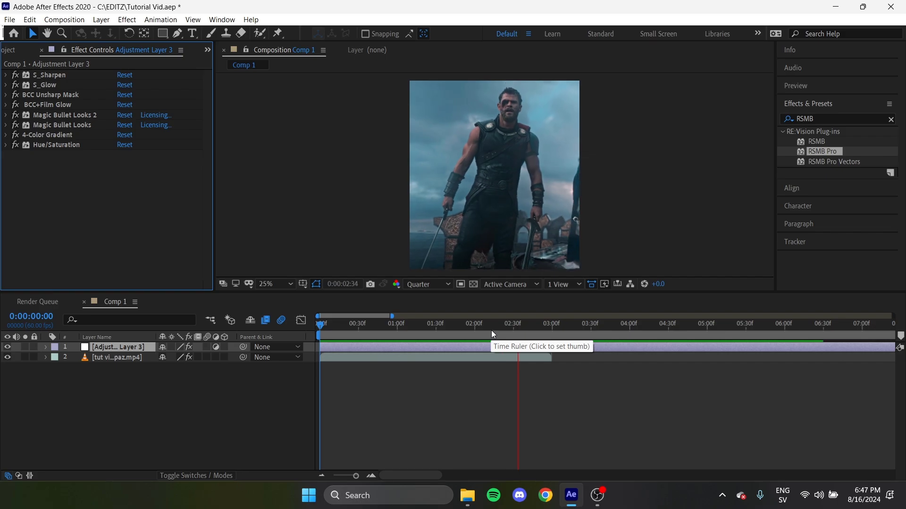
pyautogui.press('space')
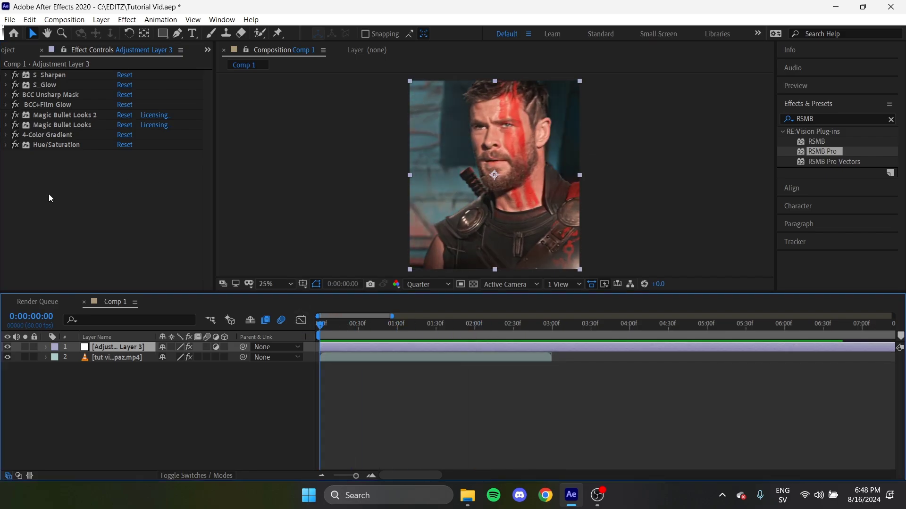
pyautogui.moveTo(377, 336); pyautogui.dragTo(437, 332)
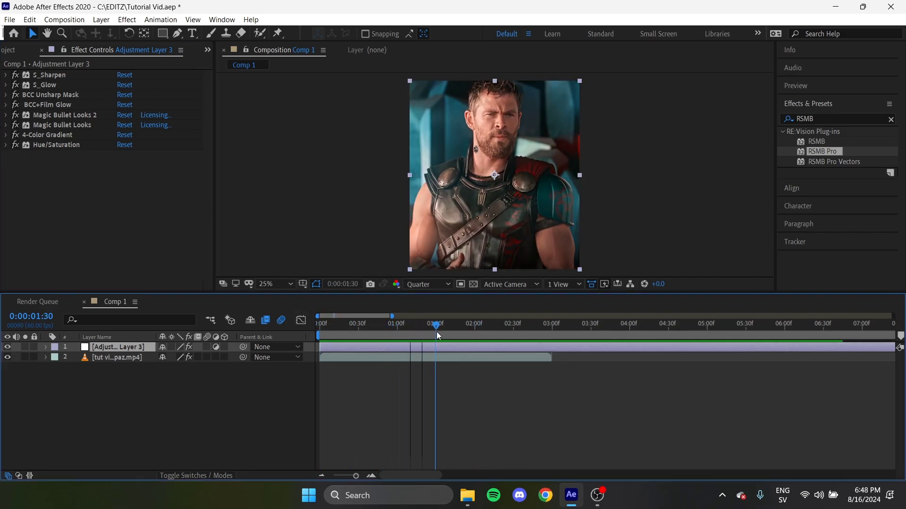
# Toggle the adjustment layer's S_Glow effect off and on to compare, and examine the S_Sharpen settings.
pyautogui.click(17, 87)
pyautogui.click(17, 86)
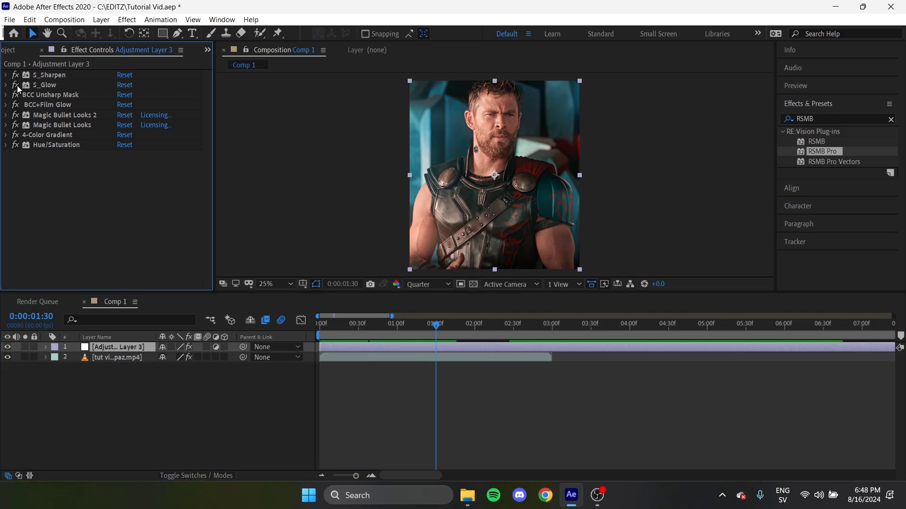
pyautogui.click(6, 76)
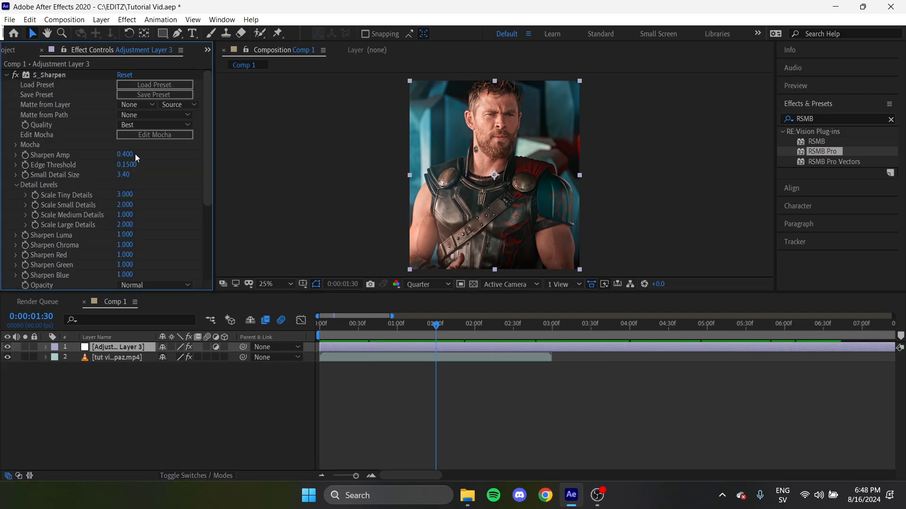
pyautogui.click(7, 75)
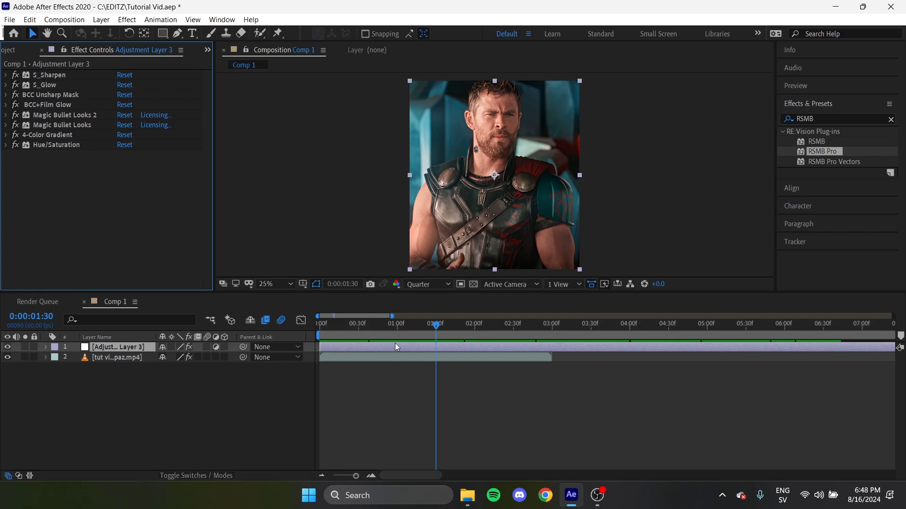
# Play back the graded clip again from the start of Comp 1 and inspect the frame at 0:00:02:30.
pyautogui.press('space')
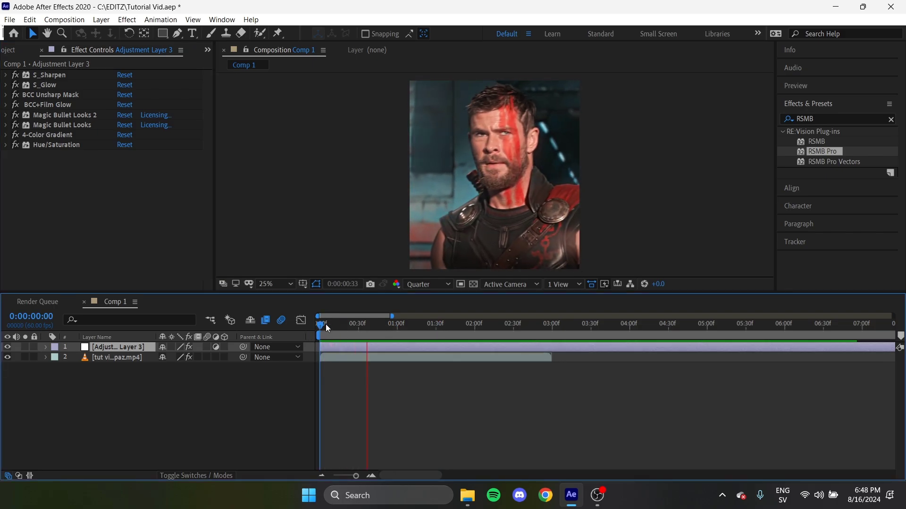
pyautogui.click(513, 329)
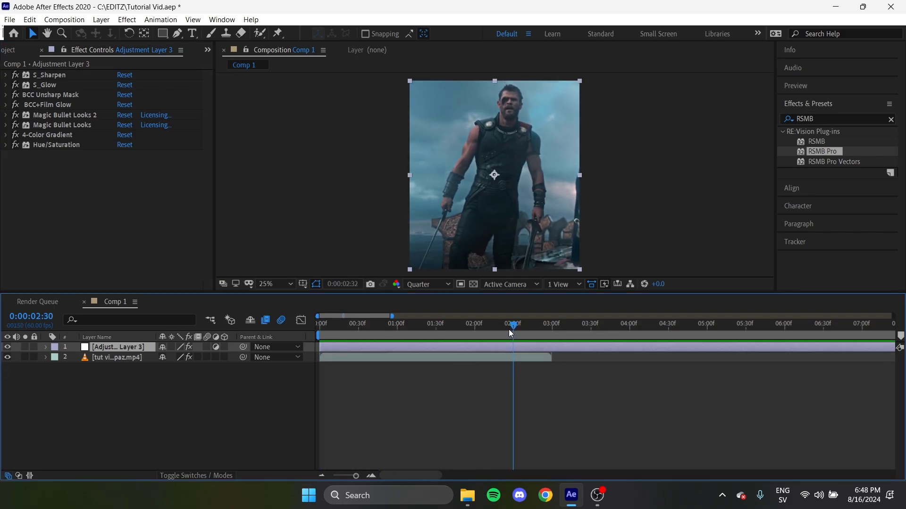
pyautogui.press('space')
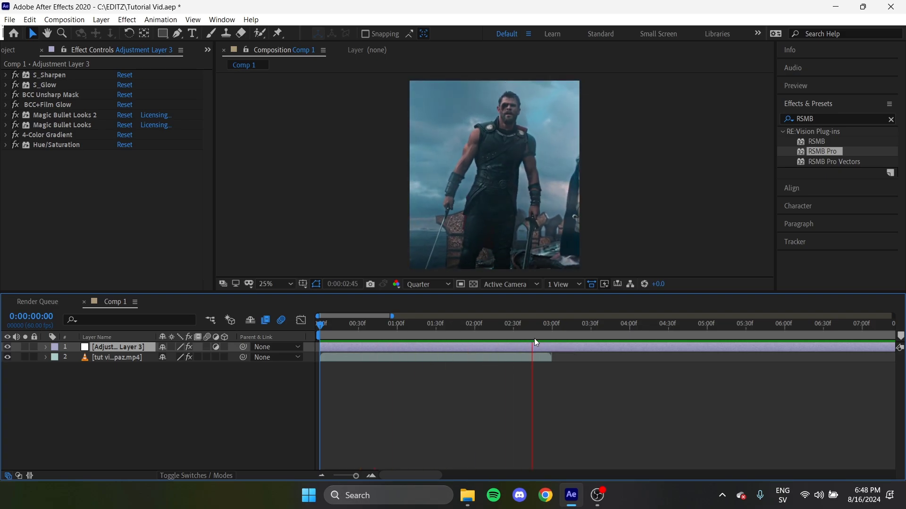
# Split the adjustment layer at 0:00:03:00, where the clip ends, and delete the part beyond it.
pyautogui.click(543, 349)
pyautogui.scroll(8, 545, 330)
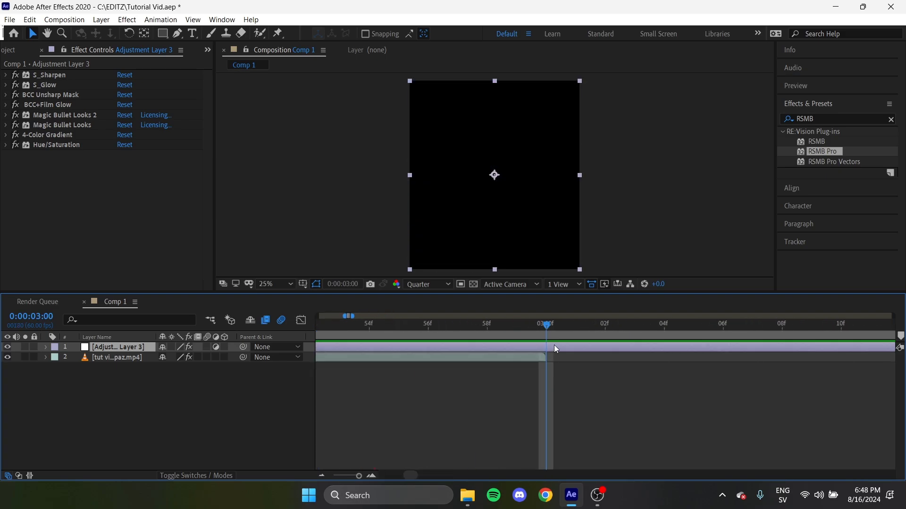
pyautogui.hotkey('ctrl', 'shift', 'd')
pyautogui.press('Delete')
pyautogui.press('pageup')
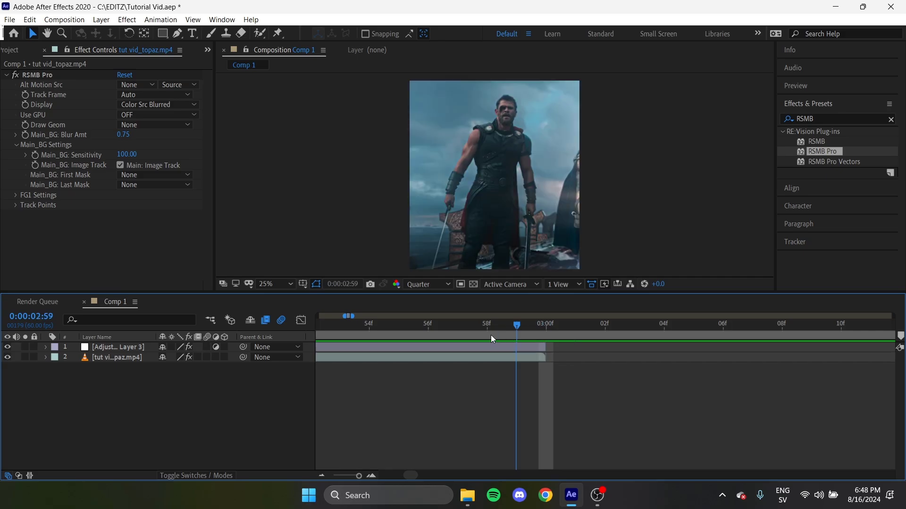
# Pre-compose the adjustment layer and the tut vid_topaz.mp4 layer together, moving all attributes into the new composition.
pyautogui.scroll(-10, 491, 335)
pyautogui.click(331, 330)
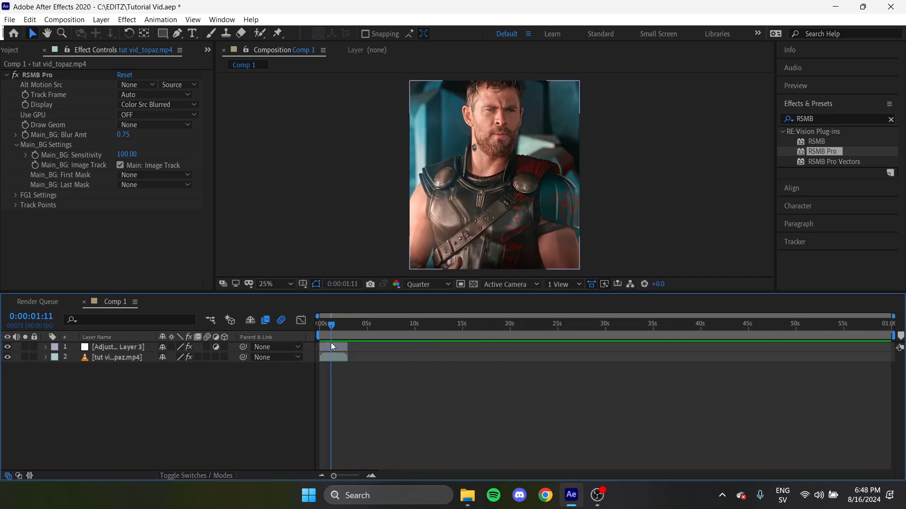
pyautogui.click(332, 344)
pyautogui.keyDown('shift'); pyautogui.click(334, 359); pyautogui.keyUp('shift')
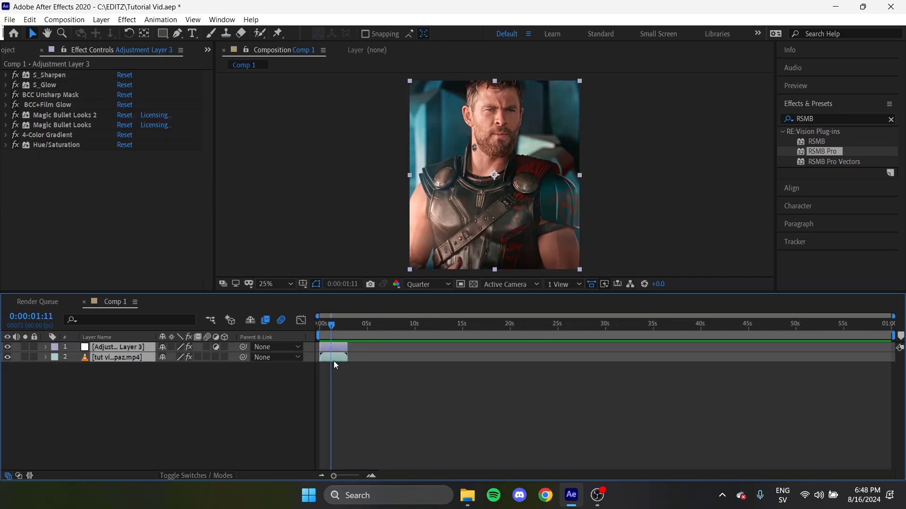
pyautogui.hotkey('ctrl', 'shift', 'c')
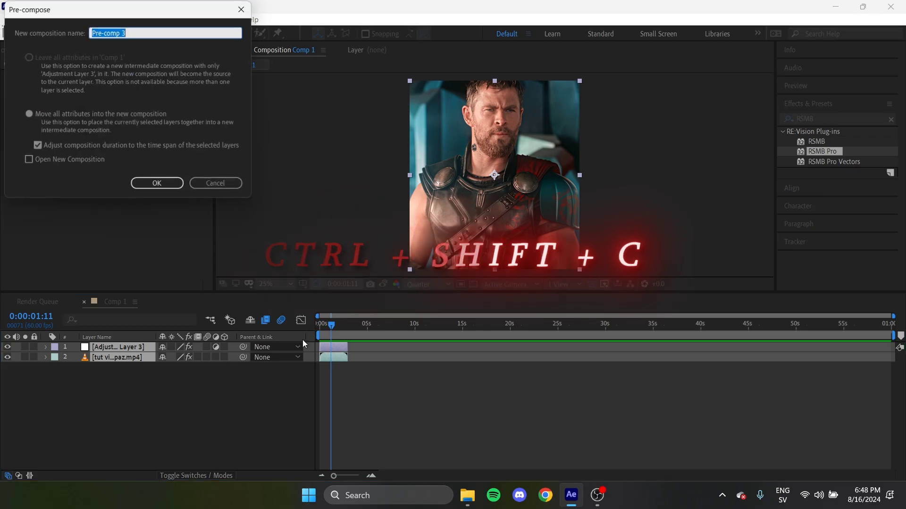
pyautogui.click(155, 181)
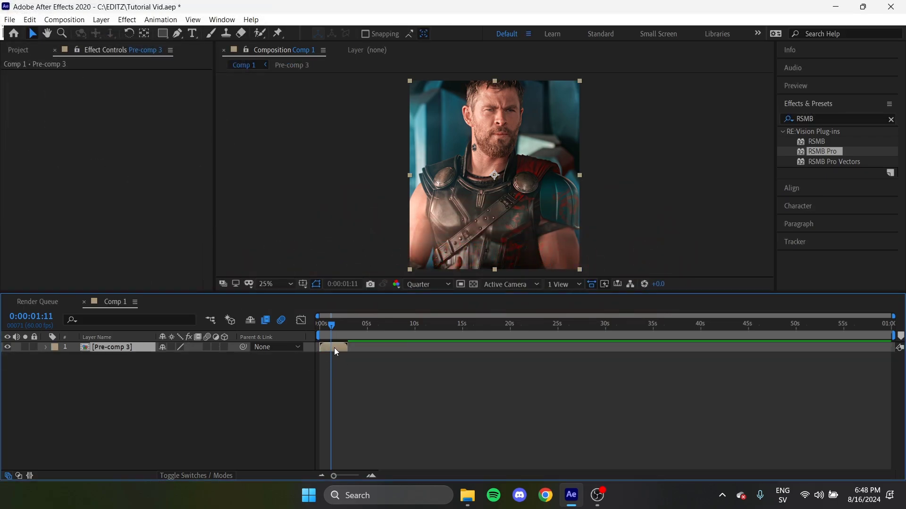
# Open the new pre-composition and add it to the Render Queue.
pyautogui.doubleClick(334, 347)
pyautogui.click(13, 21)
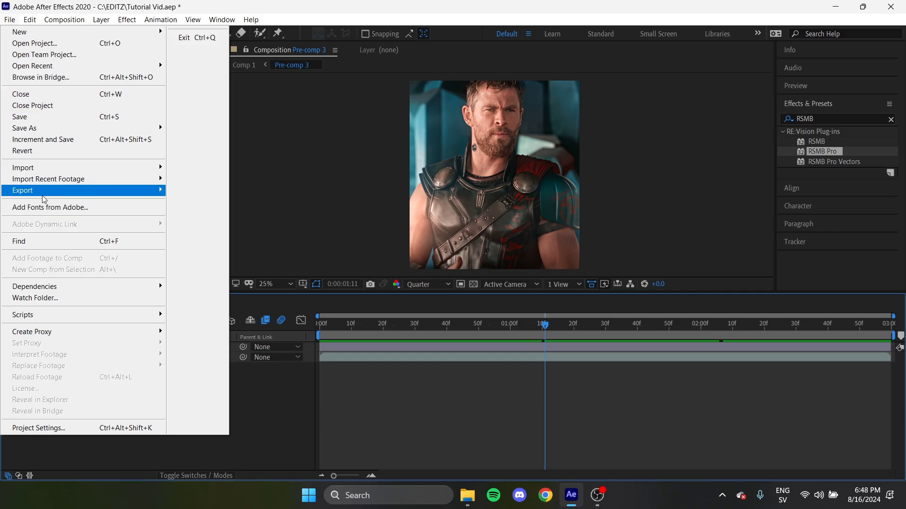
pyautogui.moveTo(156, 190)
pyautogui.click(173, 208)
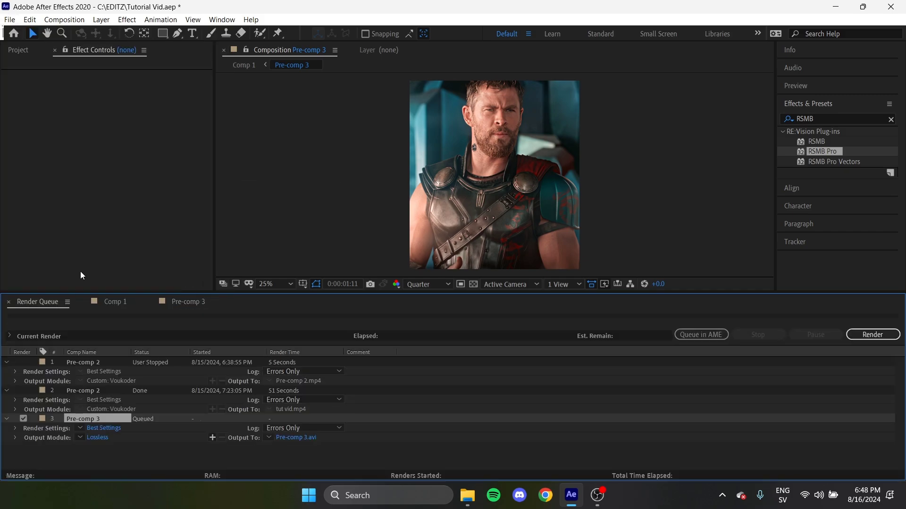
# Set the Pre-comp 3 output format to Voukoder with the H.264 preset "4:2:0 Lossless, 8bit projects" and start the render.
pyautogui.click(100, 439)
pyautogui.click(121, 67)
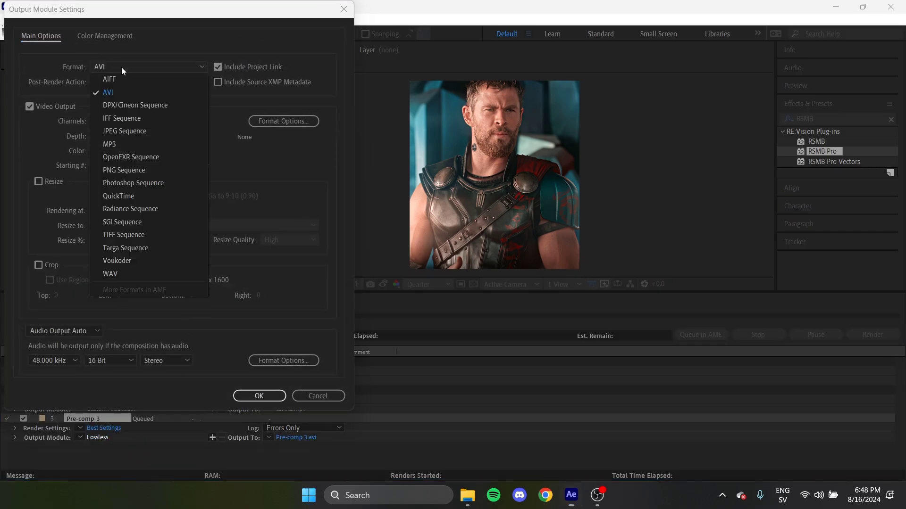
pyautogui.click(126, 262)
pyautogui.click(283, 121)
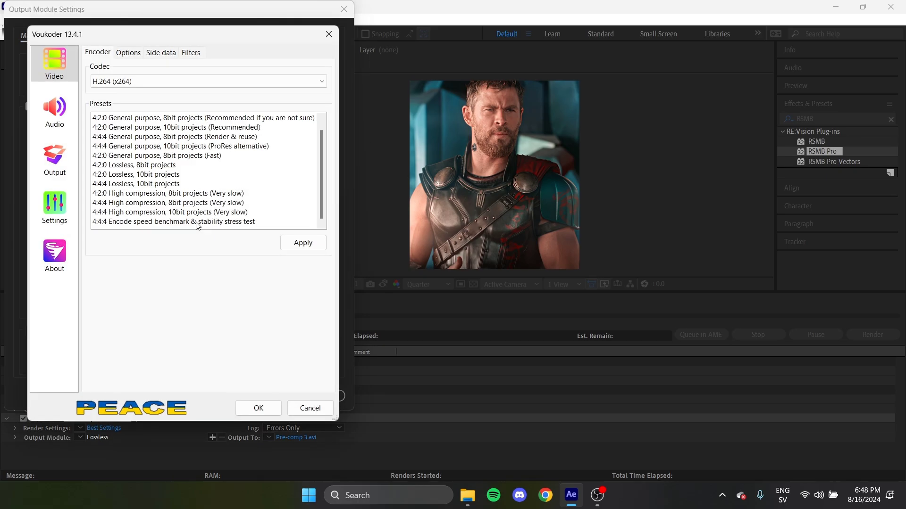
pyautogui.click(160, 166)
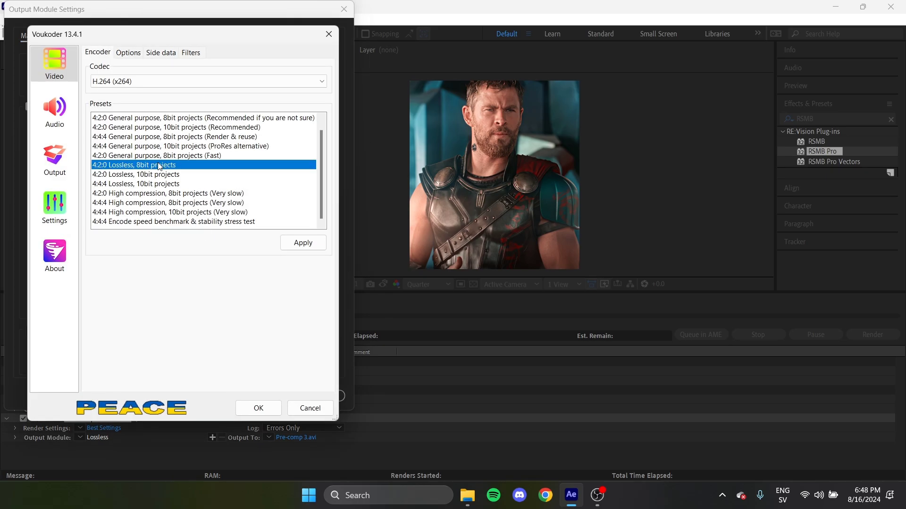
pyautogui.click(312, 243)
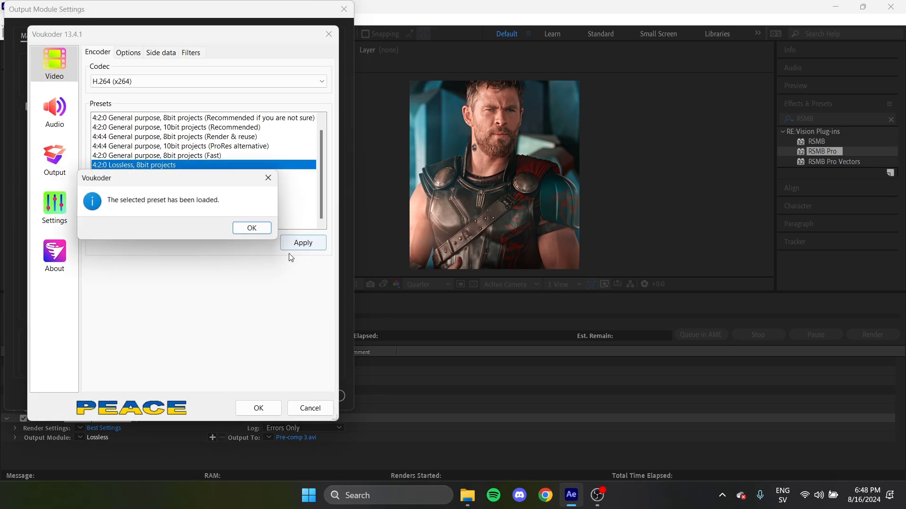
pyautogui.click(256, 230)
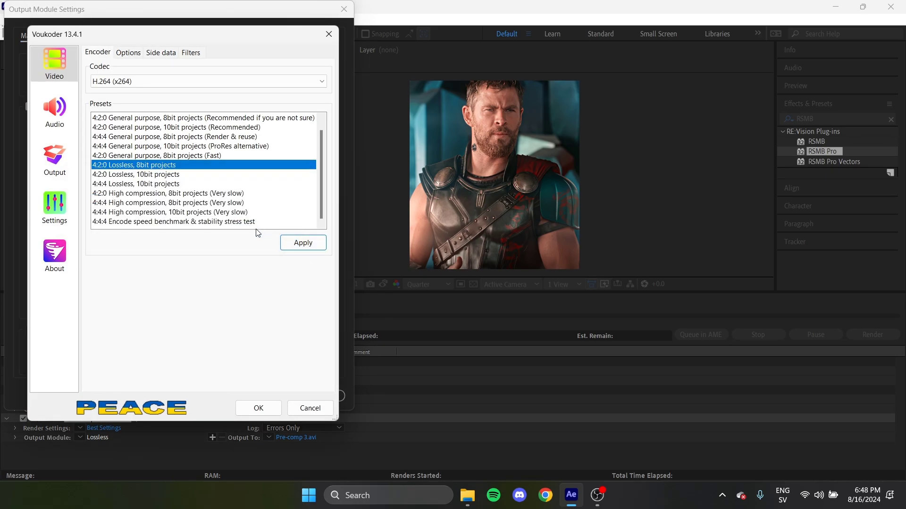
pyautogui.click(259, 409)
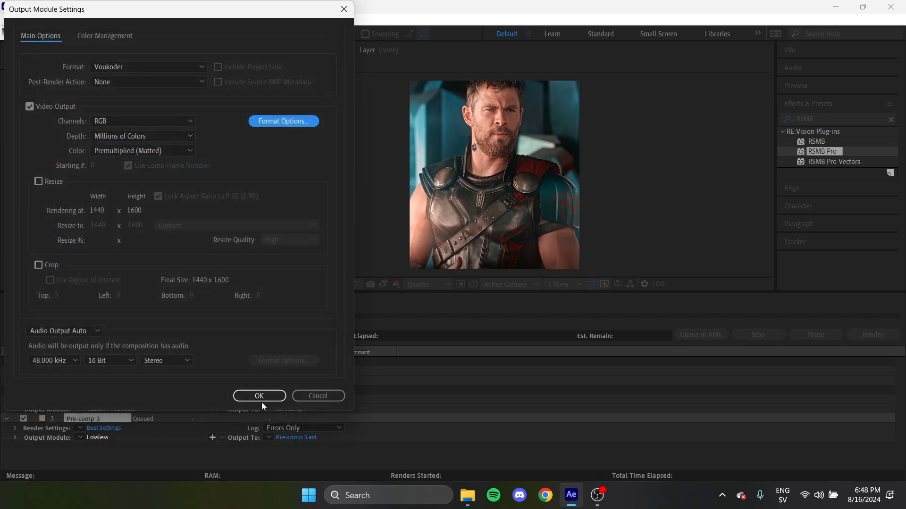
pyautogui.click(259, 398)
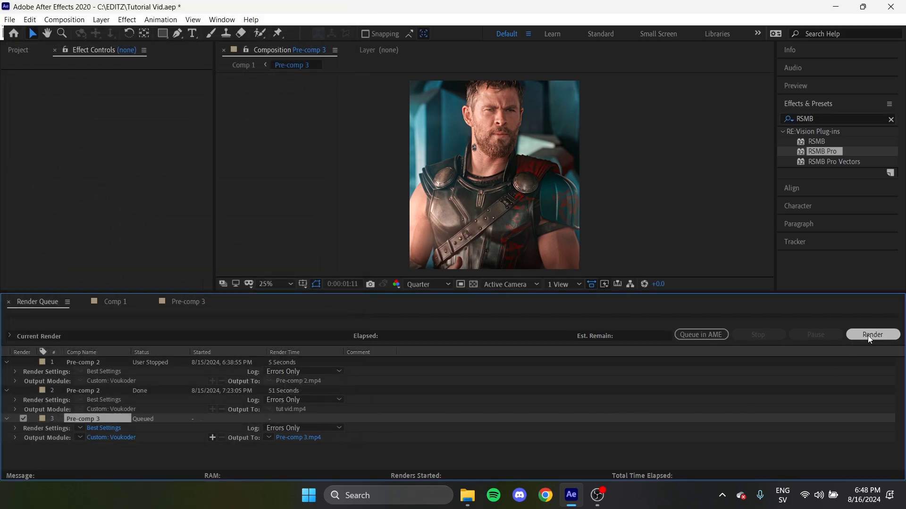
pyautogui.click(868, 335)
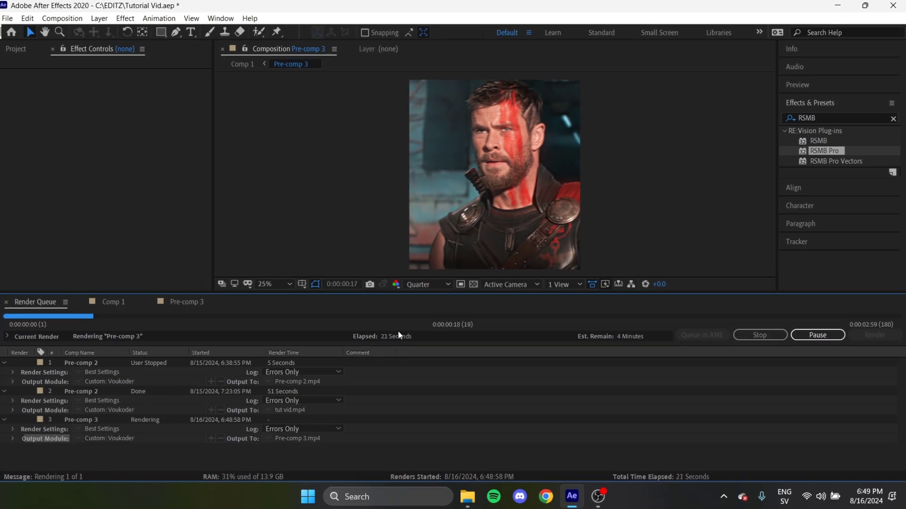